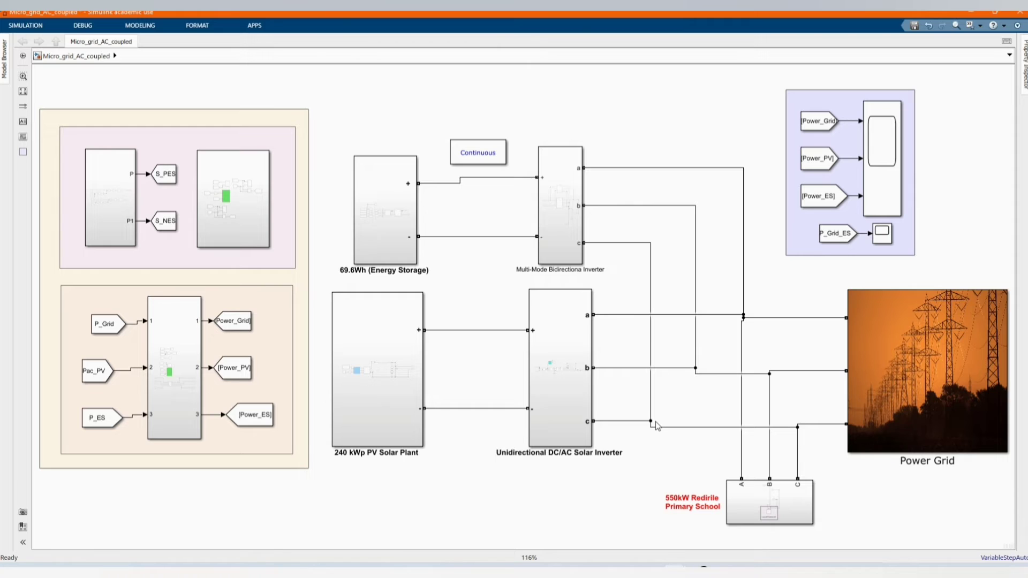
- Open the Power Grid subsystem with its 440V - 17MVA source, breaker and P_Grid/Q_Grid measurement
click(904, 396)
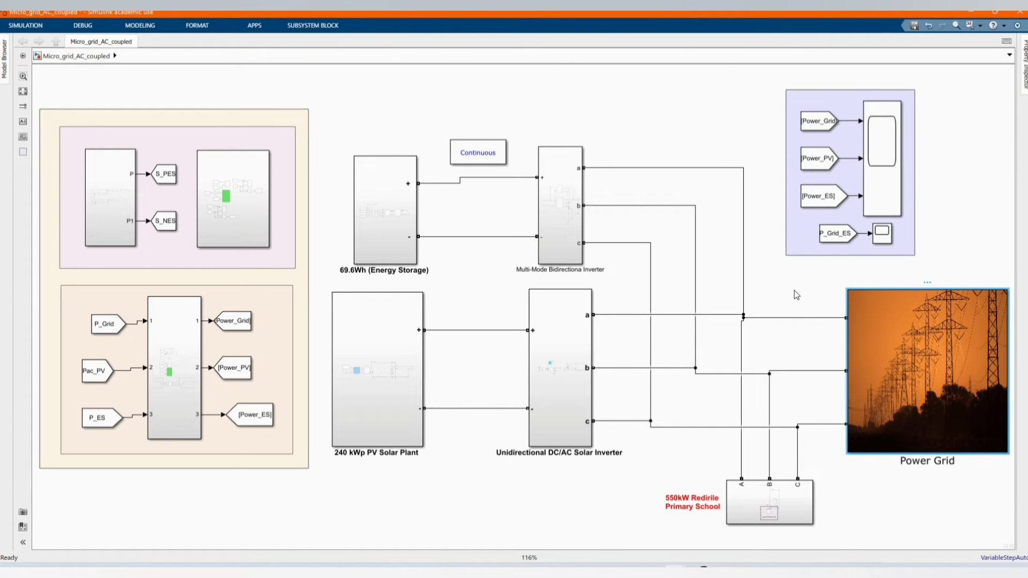
click(869, 326)
double_click(901, 376)
click(274, 389)
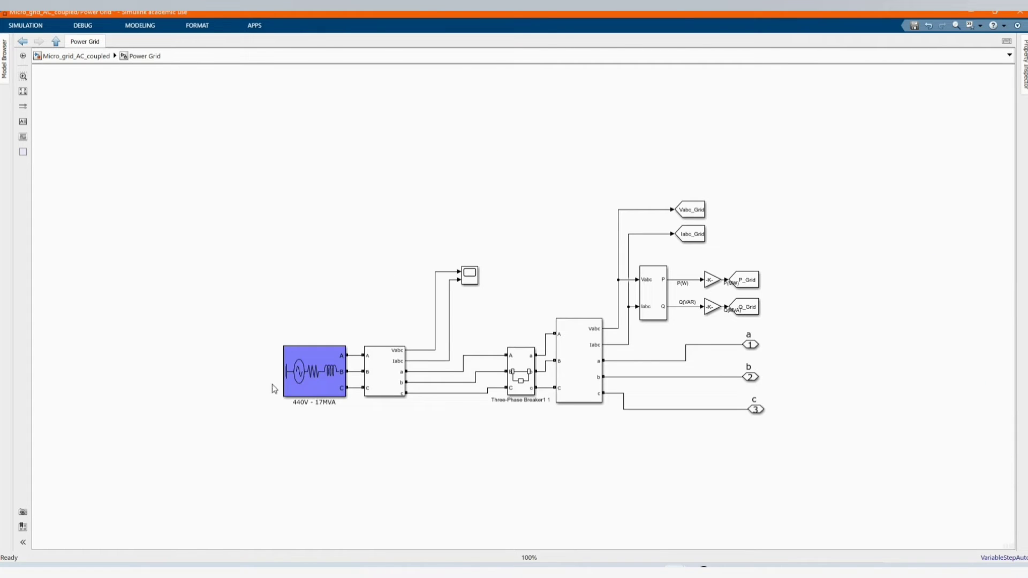
double_click(320, 377)
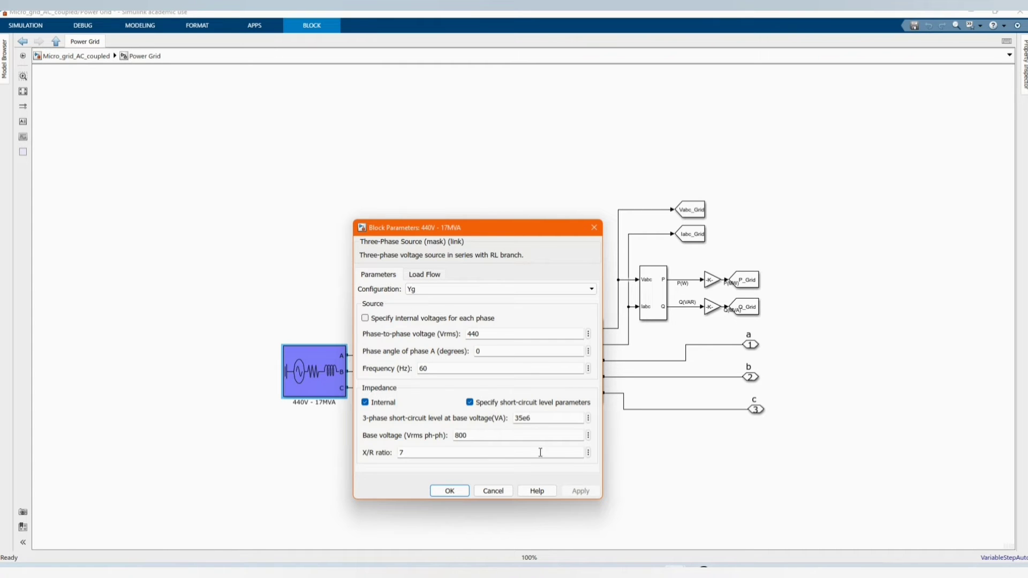
click(455, 492)
click(456, 492)
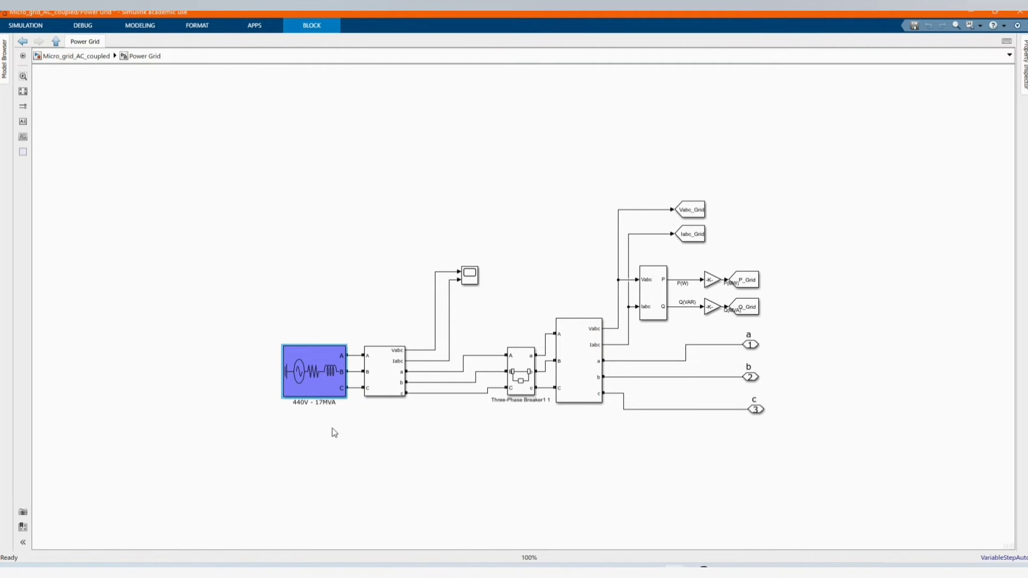
- Return to the top-level microgrid model and open the 240 kWp PV Solar Plant subsystem
click(22, 41)
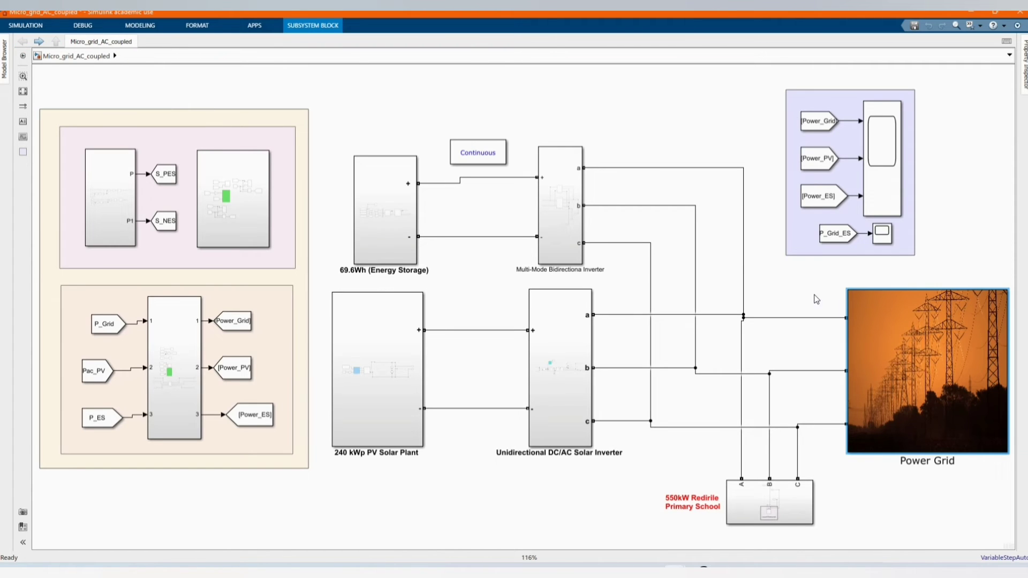
click(789, 292)
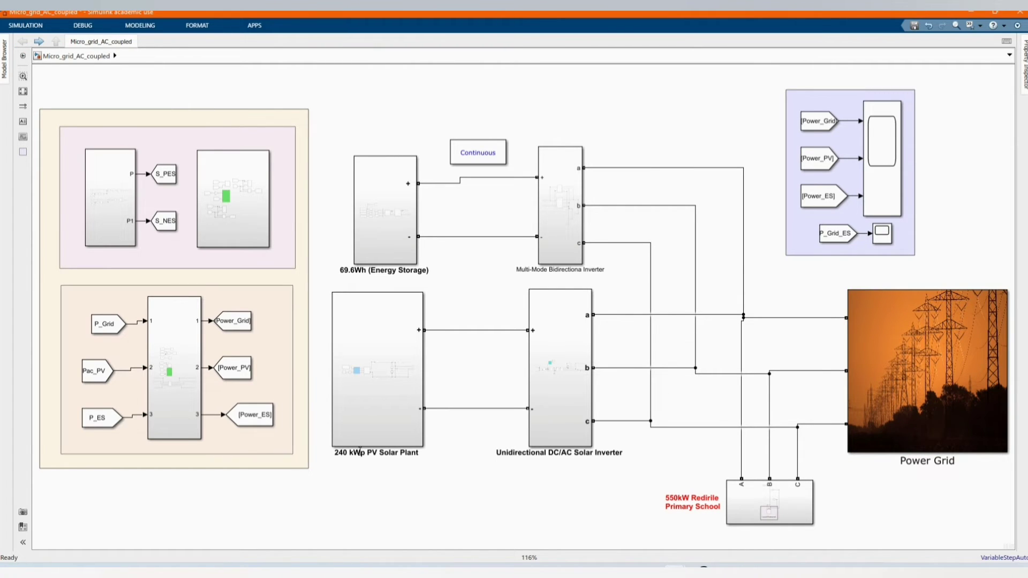
click(363, 411)
double_click(362, 411)
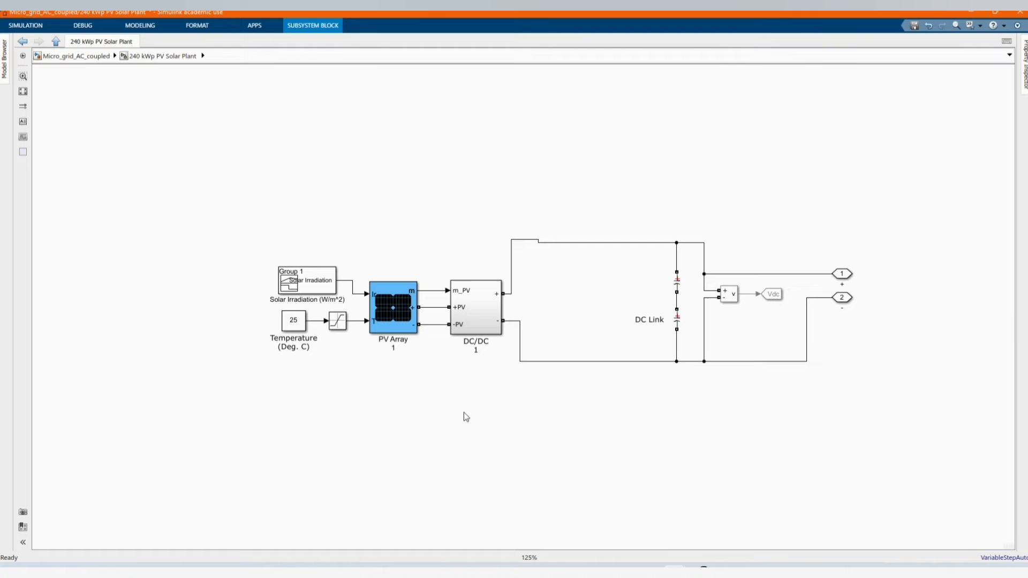
- Review PV Array 1's 165 × 10 module parameters, then open the DC/DC 1 converter subsystem
click(389, 305)
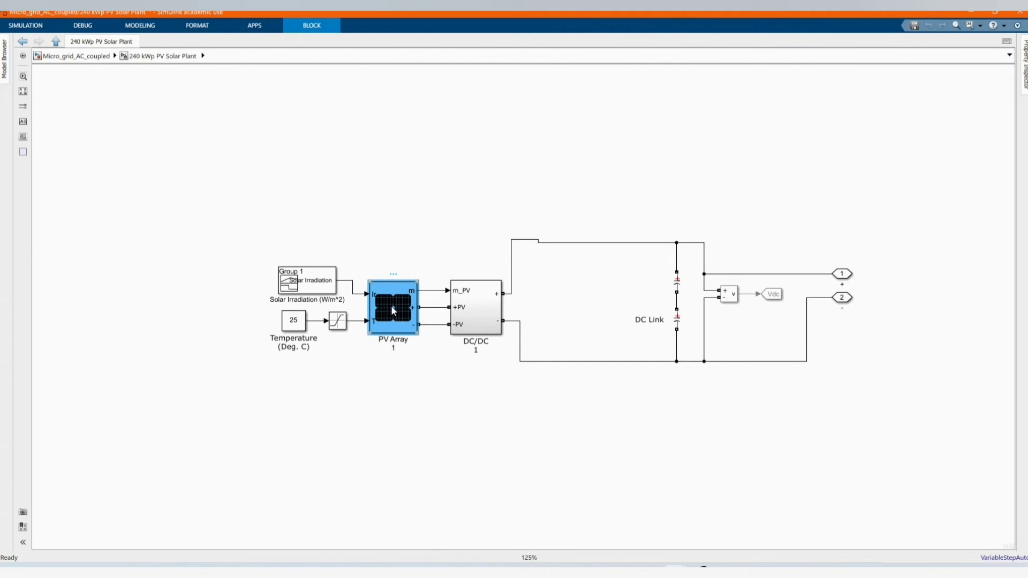
double_click(391, 305)
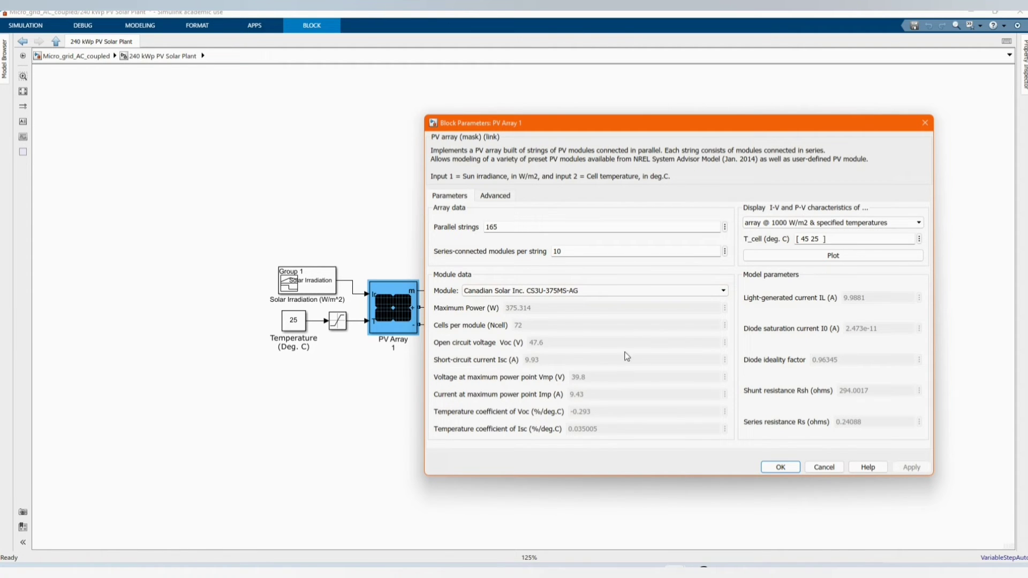
click(777, 468)
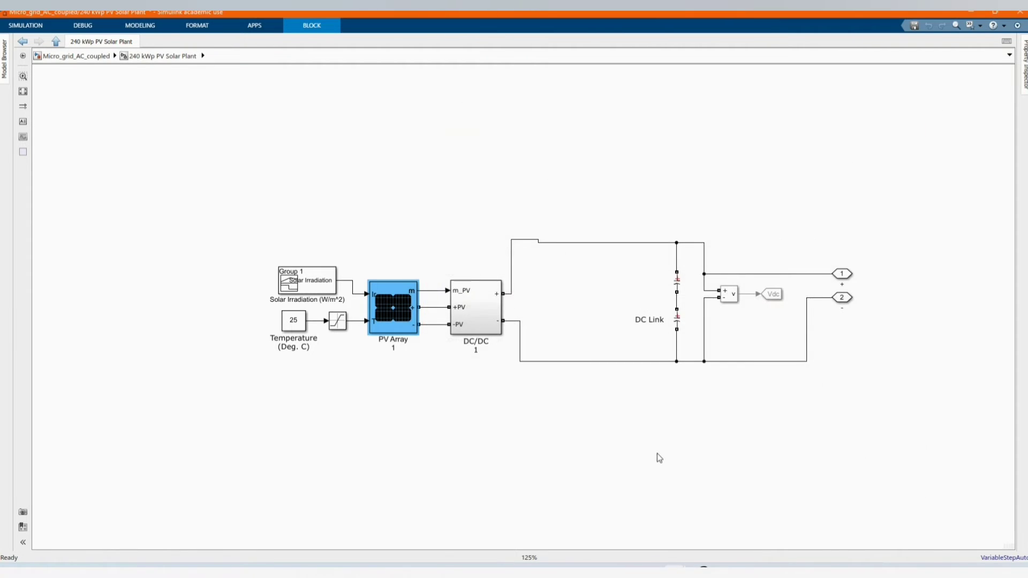
double_click(396, 301)
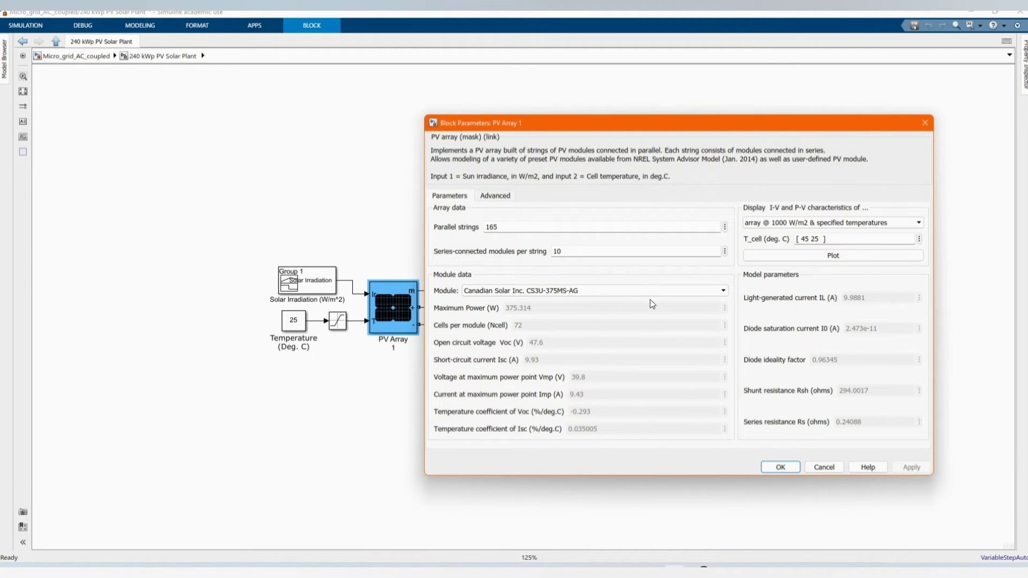
click(780, 468)
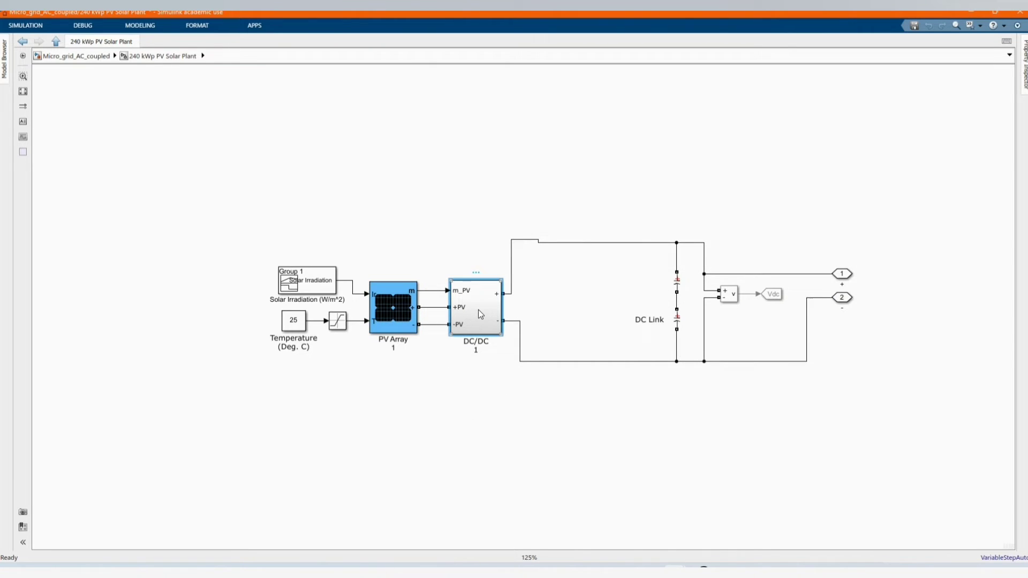
double_click(479, 313)
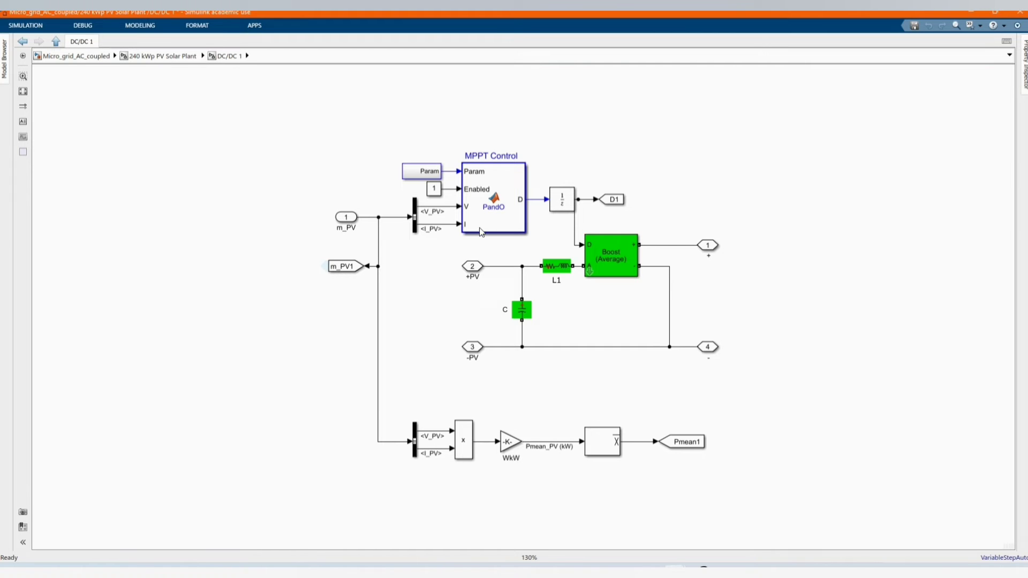
click(495, 220)
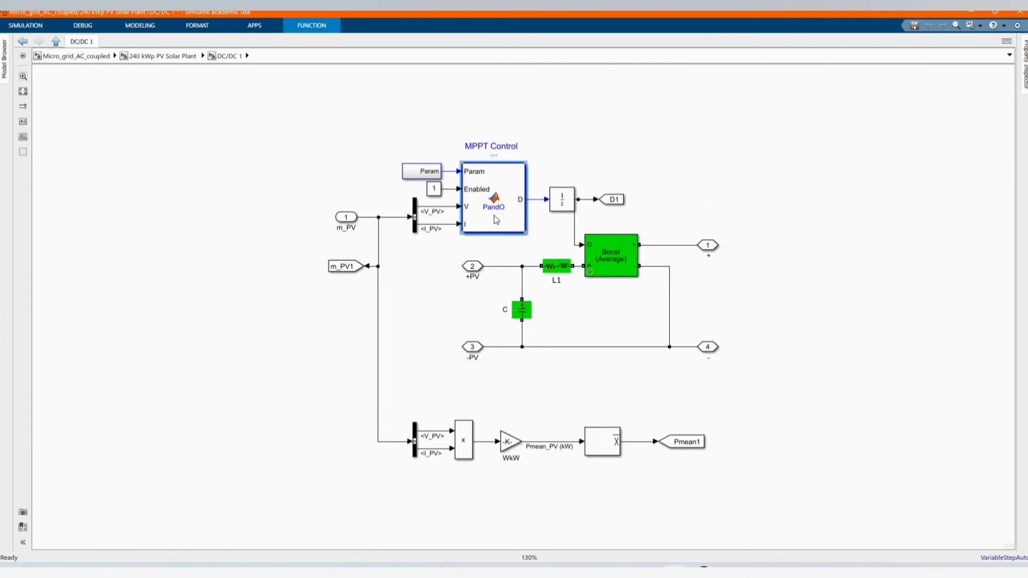
- Open the MPPT Control's PandO function code, scroll through it, and close the Editor
double_click(496, 219)
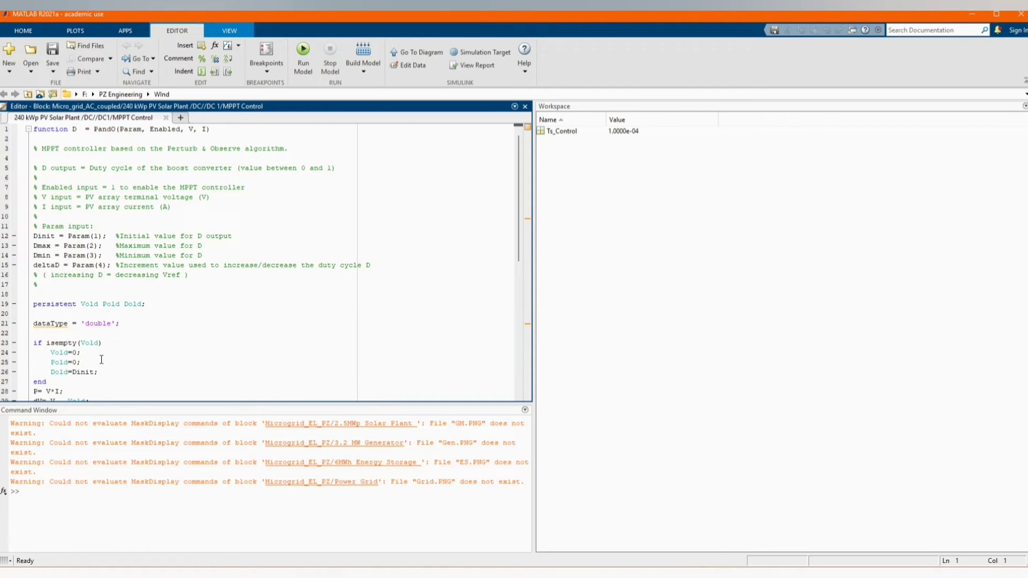
scroll(196, 325, down, 5)
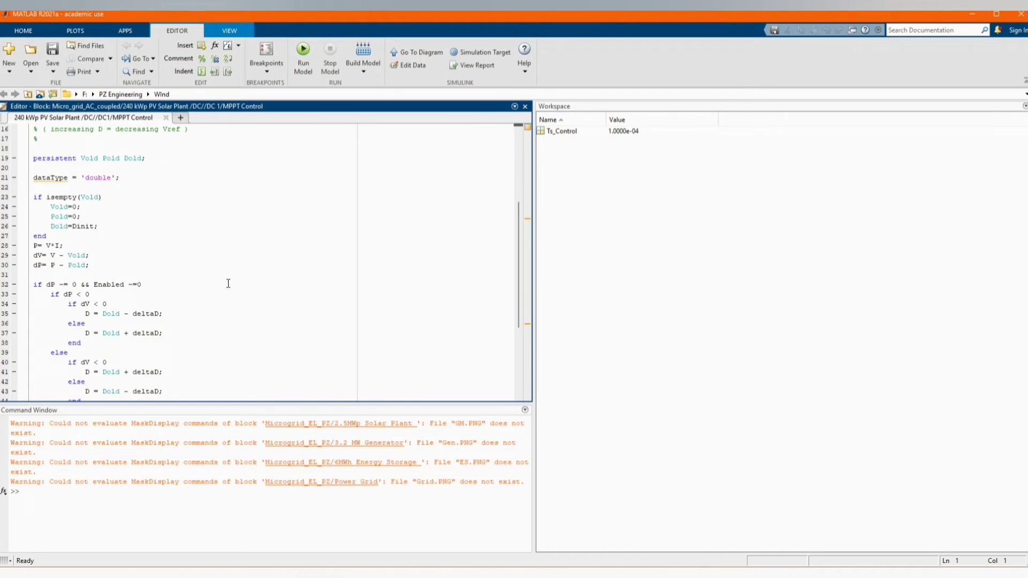
scroll(231, 284, down, 4)
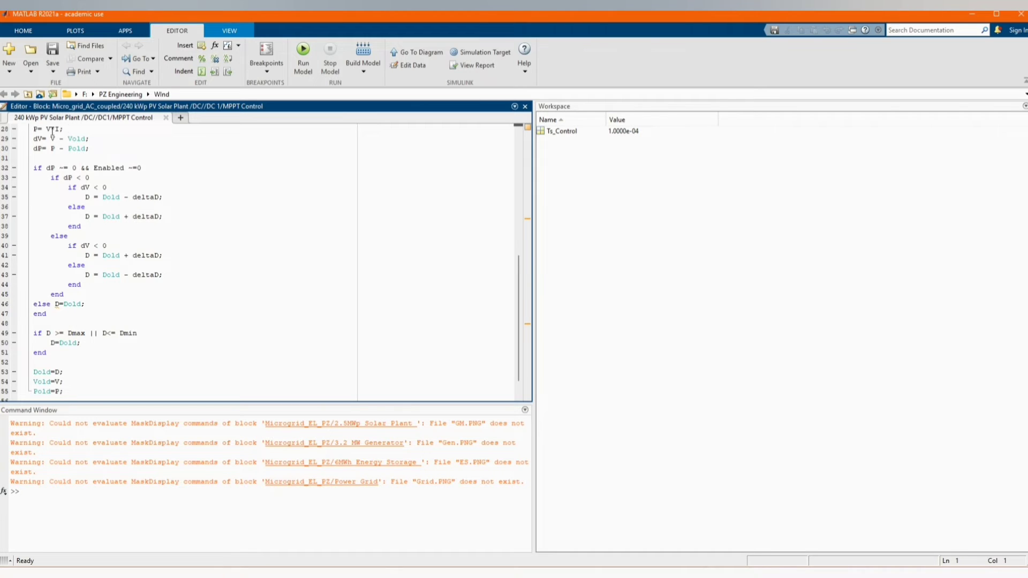
scroll(180, 190, up, 7)
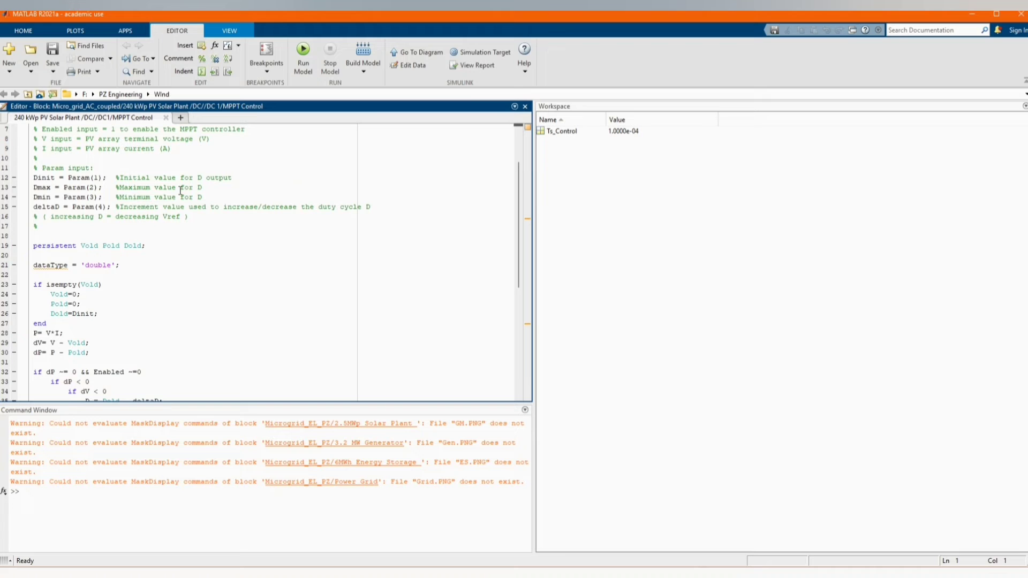
click(525, 106)
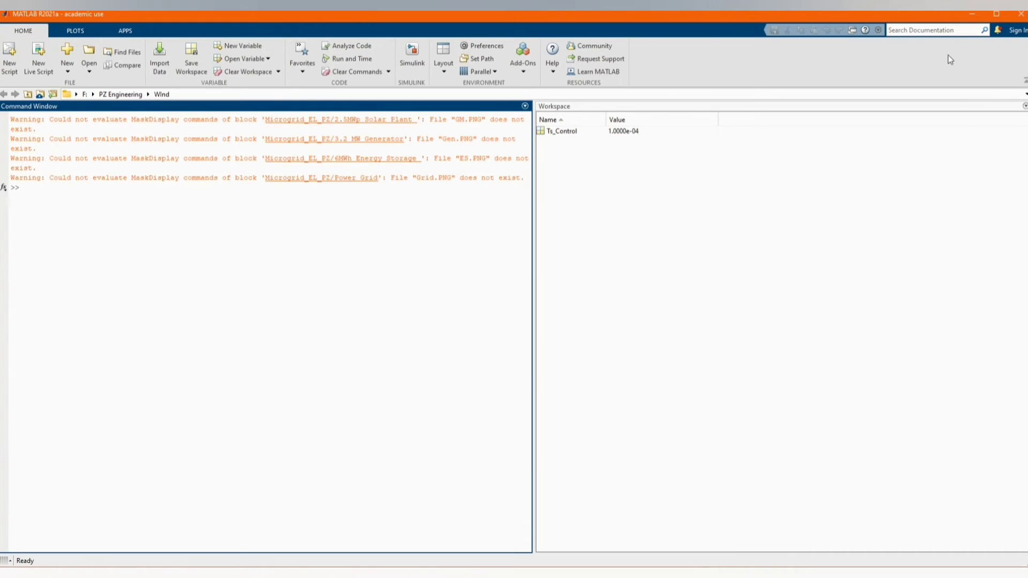
- Inspect the Boost (Average) block's sample time settings and its Boost Converter subsystem
click(972, 14)
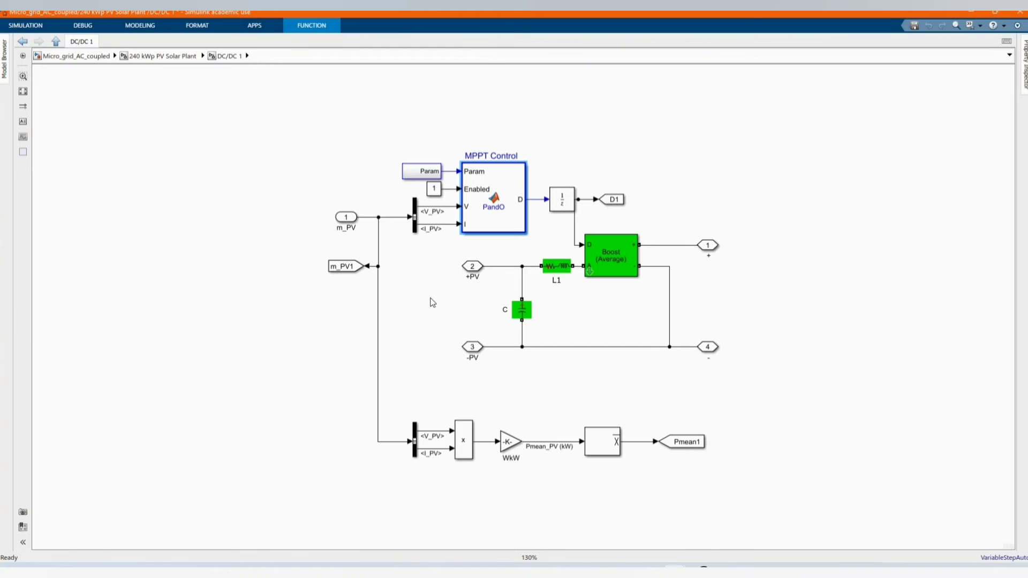
click(611, 259)
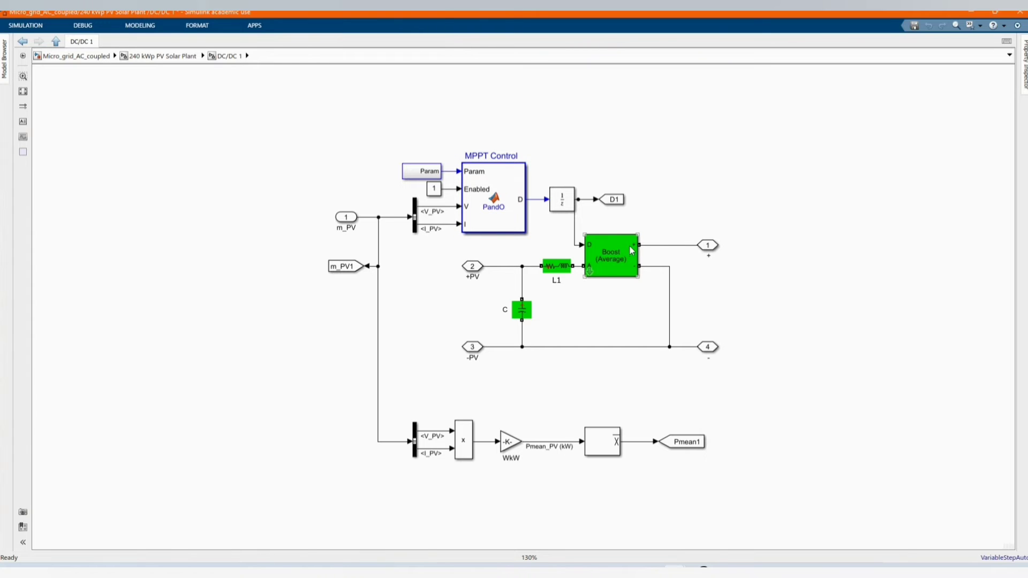
double_click(609, 267)
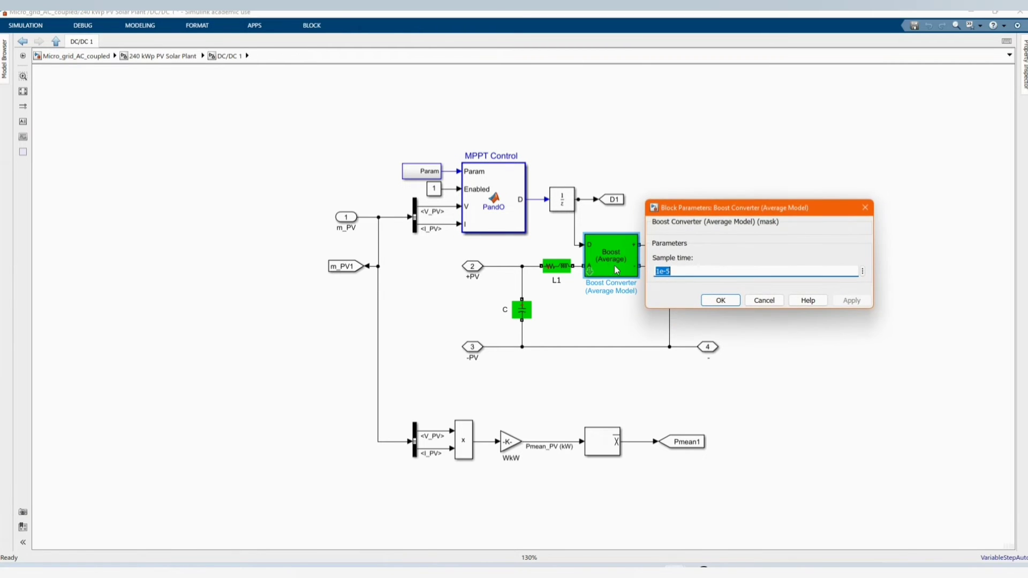
click(708, 303)
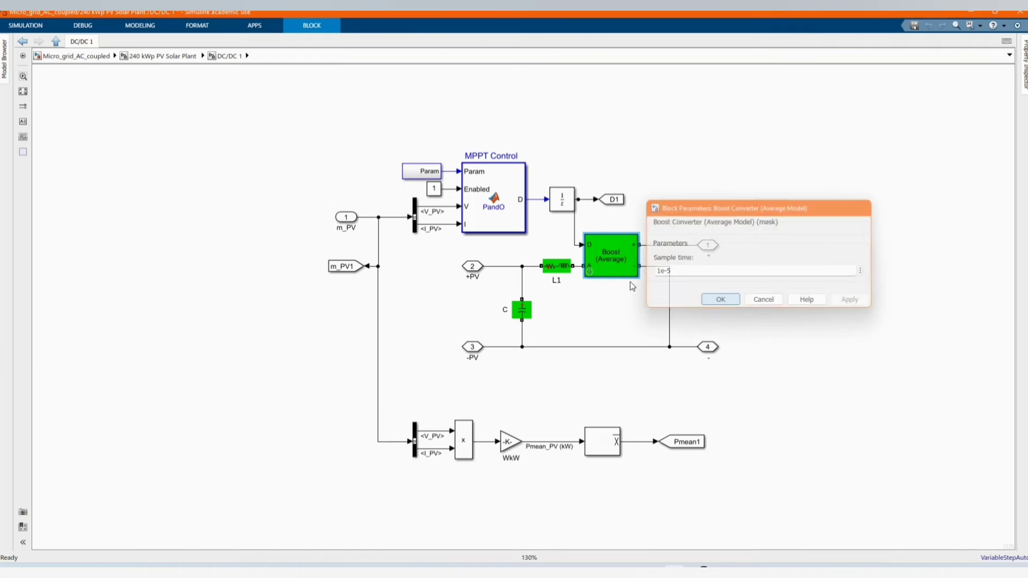
click(590, 269)
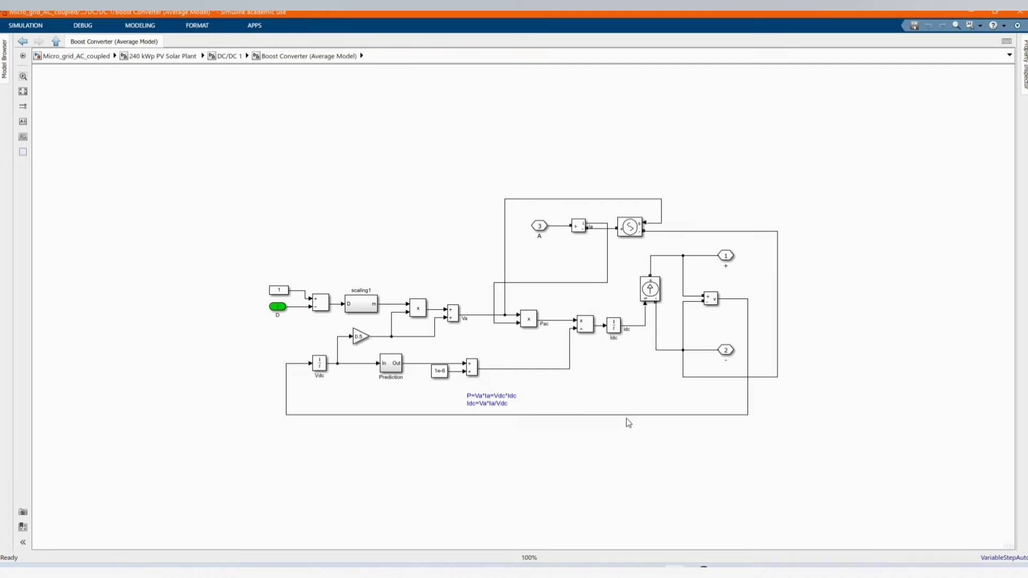
- Navigate back up through DC/DC 1 to the 240 kWp PV Solar Plant diagram
click(505, 404)
click(55, 42)
click(56, 42)
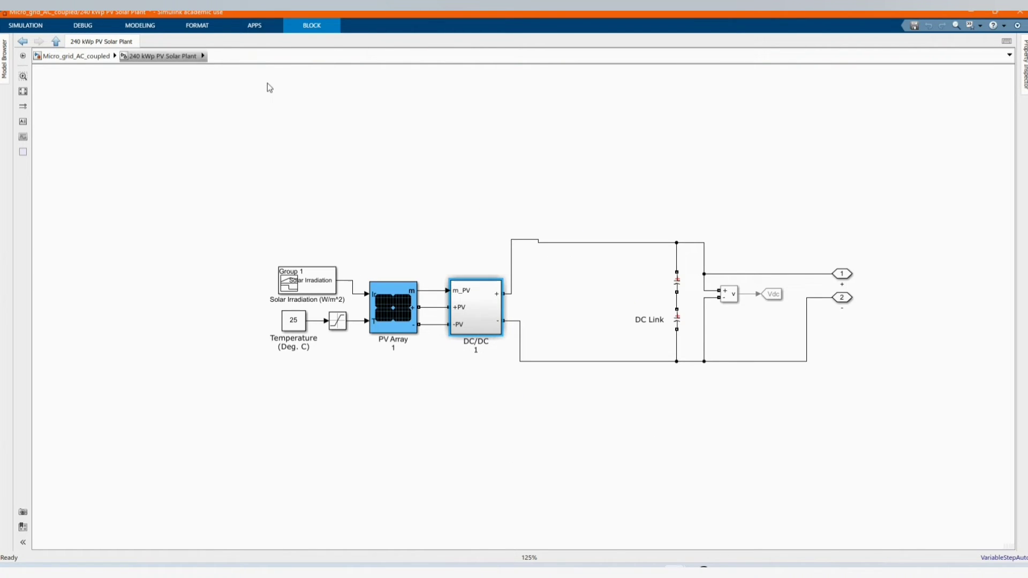
- Go to the top-level model, open the 69.6Wh Energy Storage subsystem and check Battery2's parameters
click(55, 42)
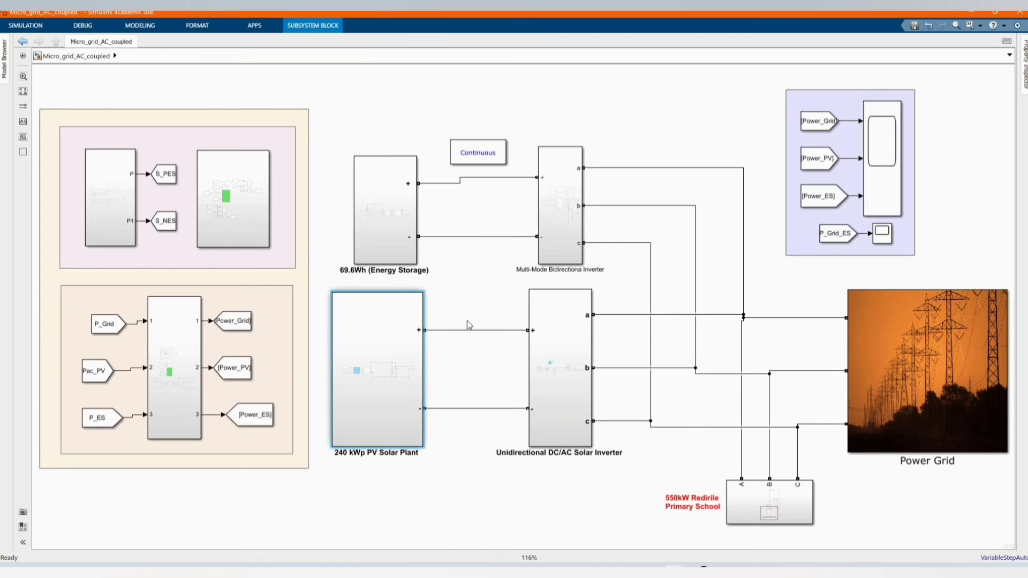
double_click(391, 234)
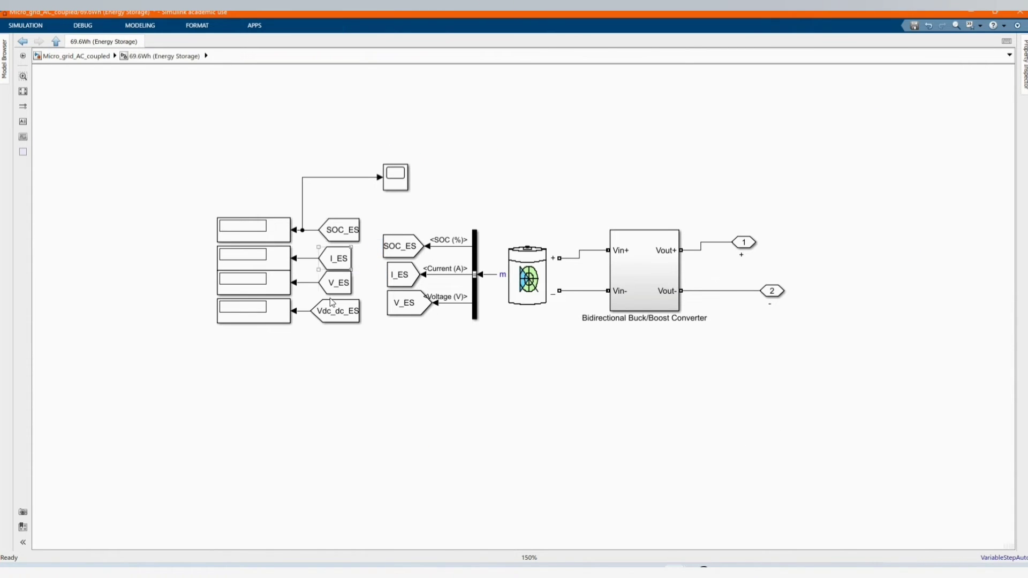
click(539, 284)
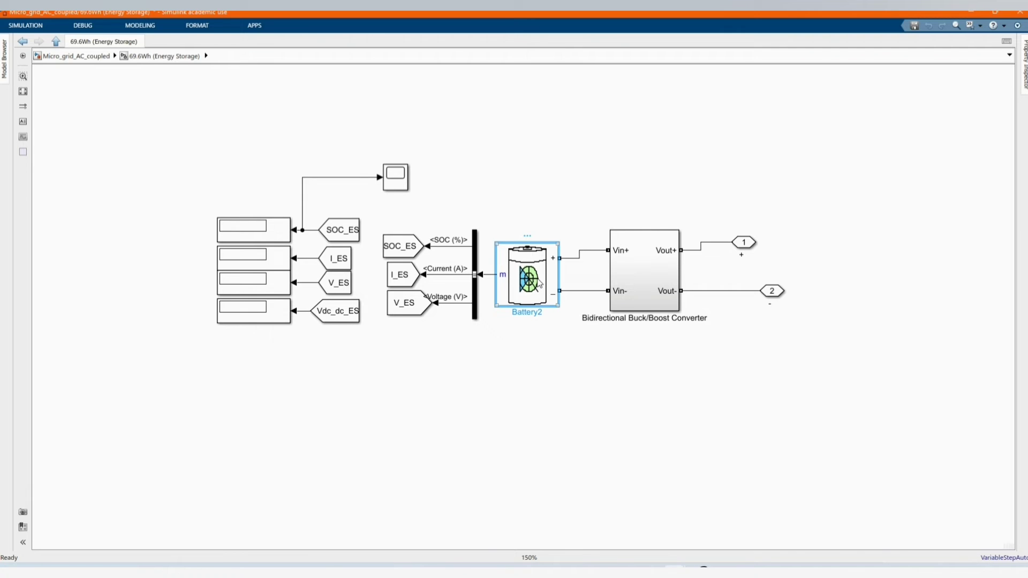
double_click(539, 282)
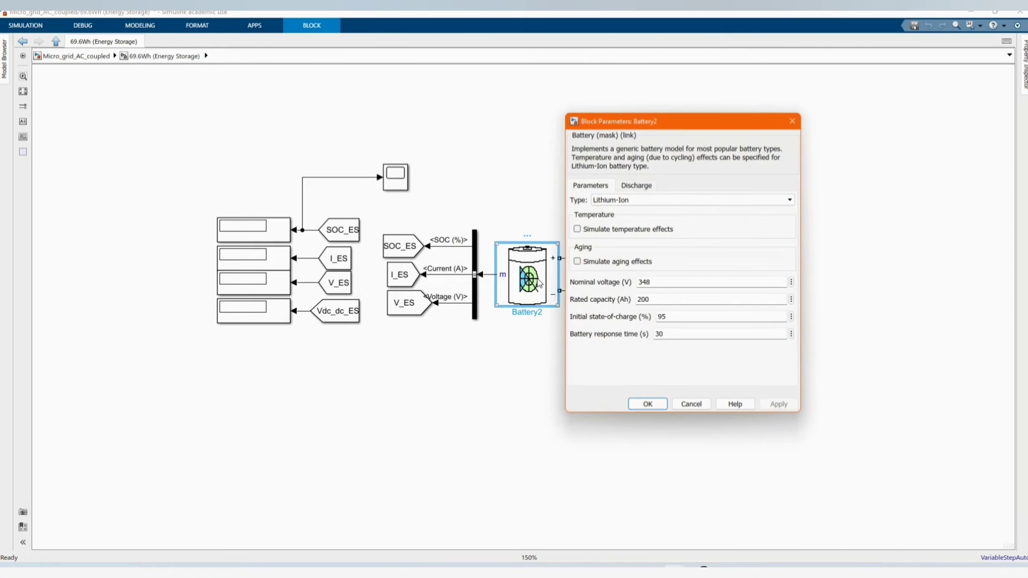
click(652, 405)
click(597, 390)
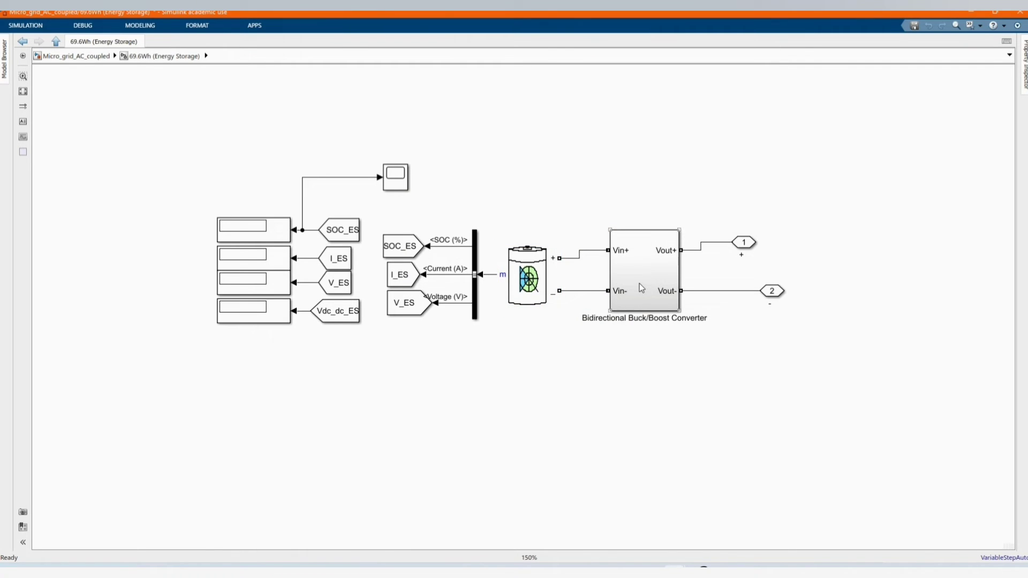
- Check the buck/boost converter's inductor, resistor and RC branch (0.058 Ω, 20000e-3 F) parameters
double_click(639, 284)
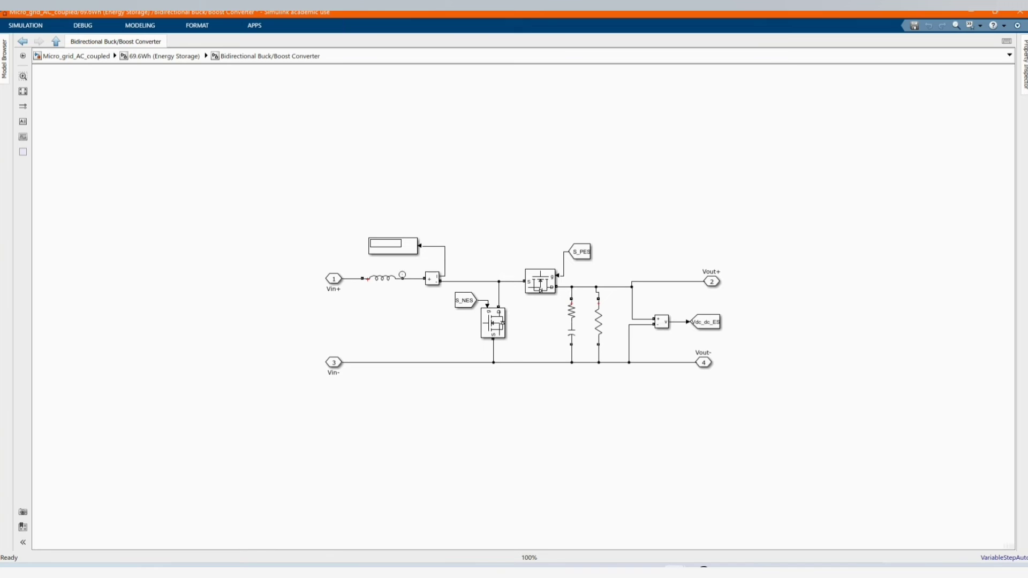
double_click(392, 282)
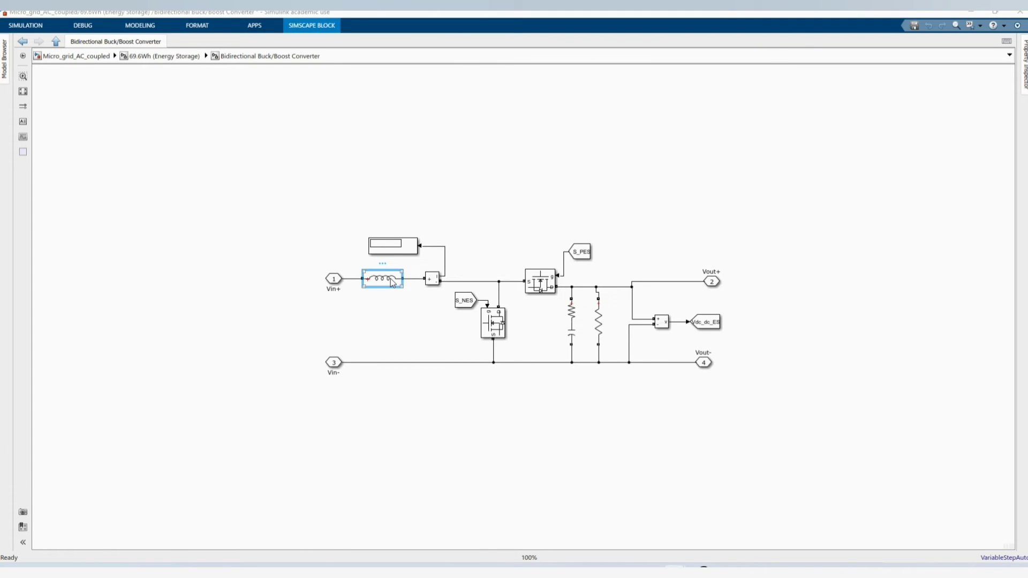
click(473, 351)
double_click(604, 328)
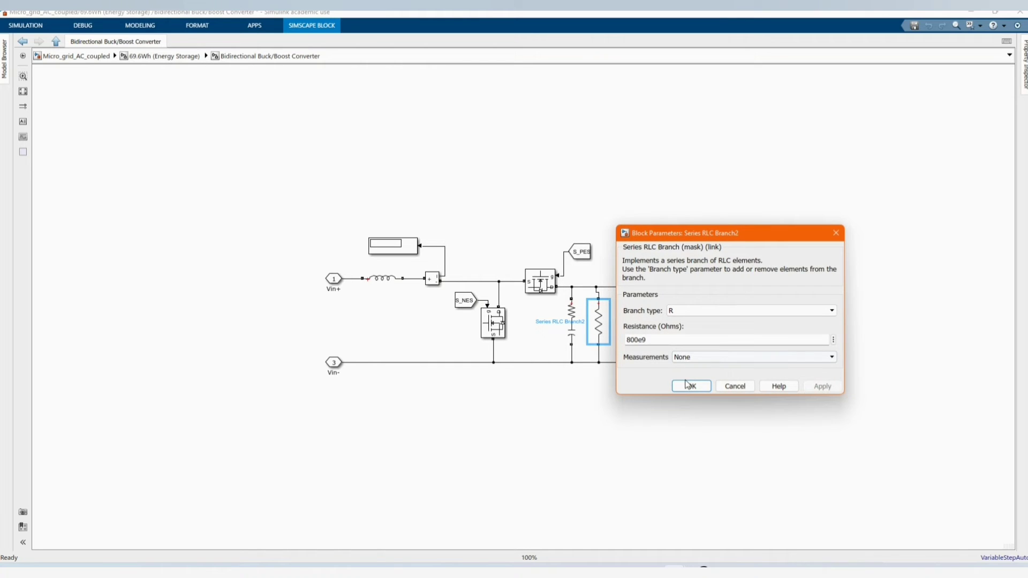
click(690, 383)
double_click(574, 335)
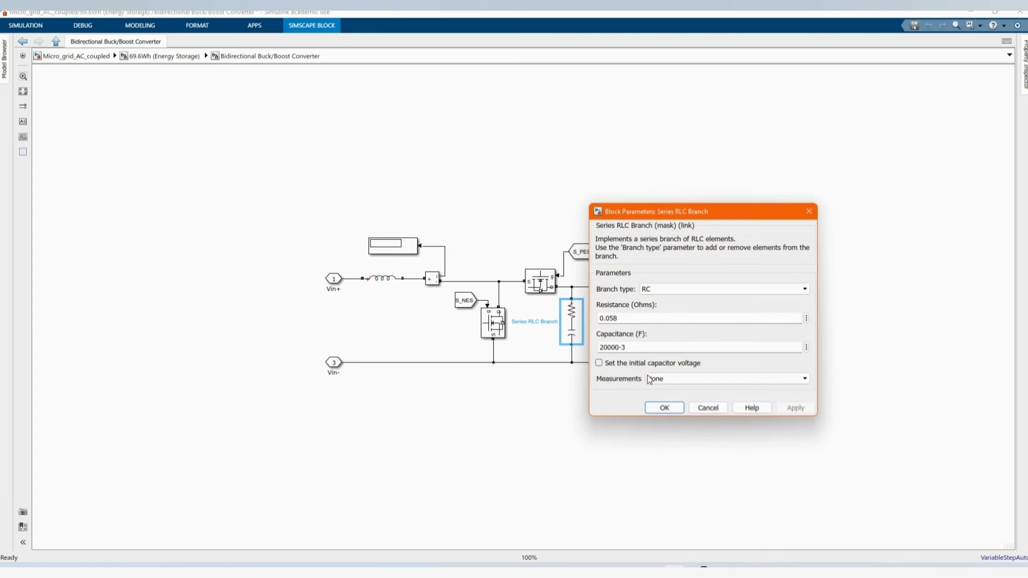
click(664, 409)
- Return through the energy storage subsystem to the top-level microgrid model
click(521, 189)
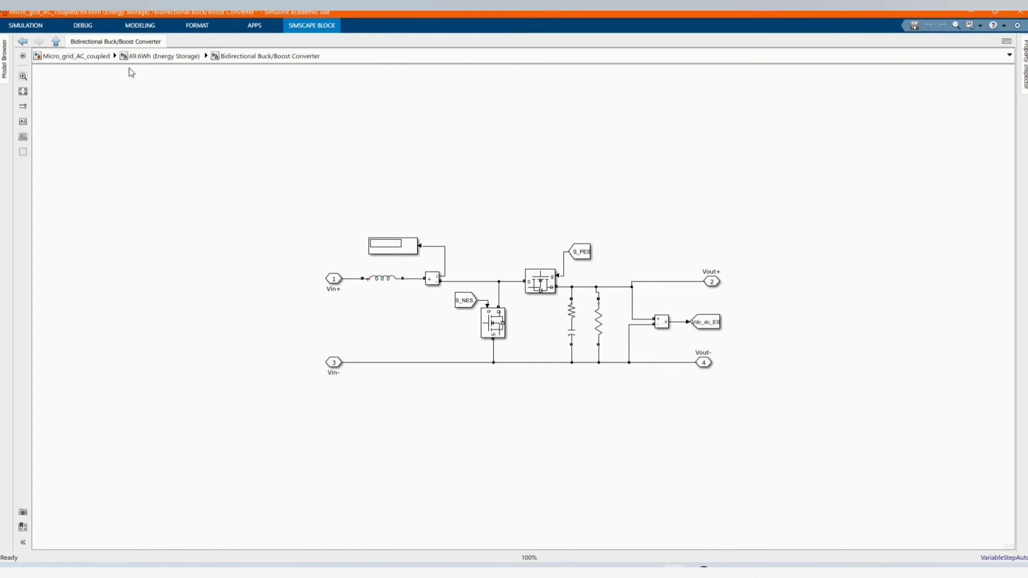
click(56, 42)
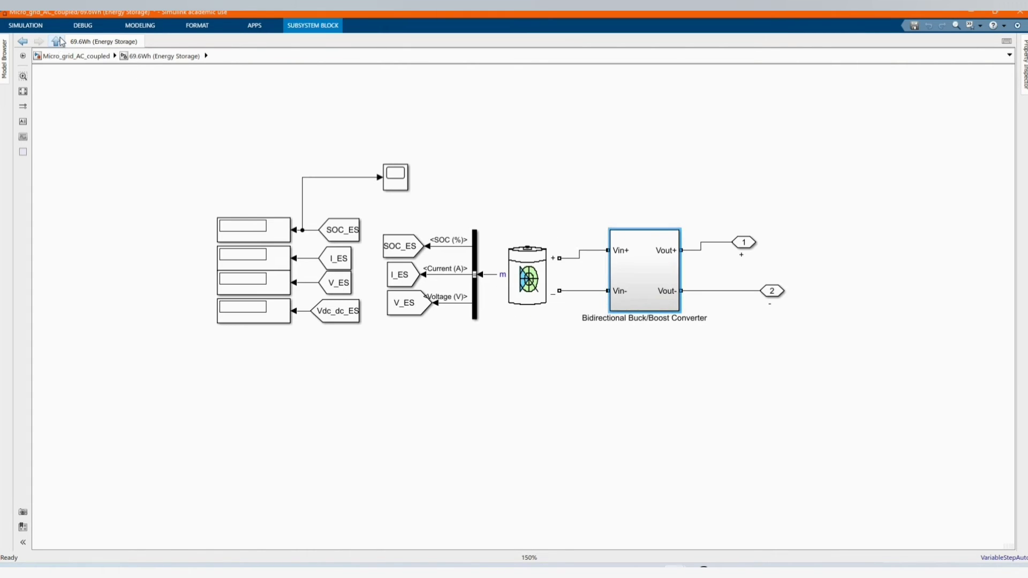
click(57, 42)
- Open the Multi-Mode Bidirectional Inverter subsystem from the top-level model
click(557, 127)
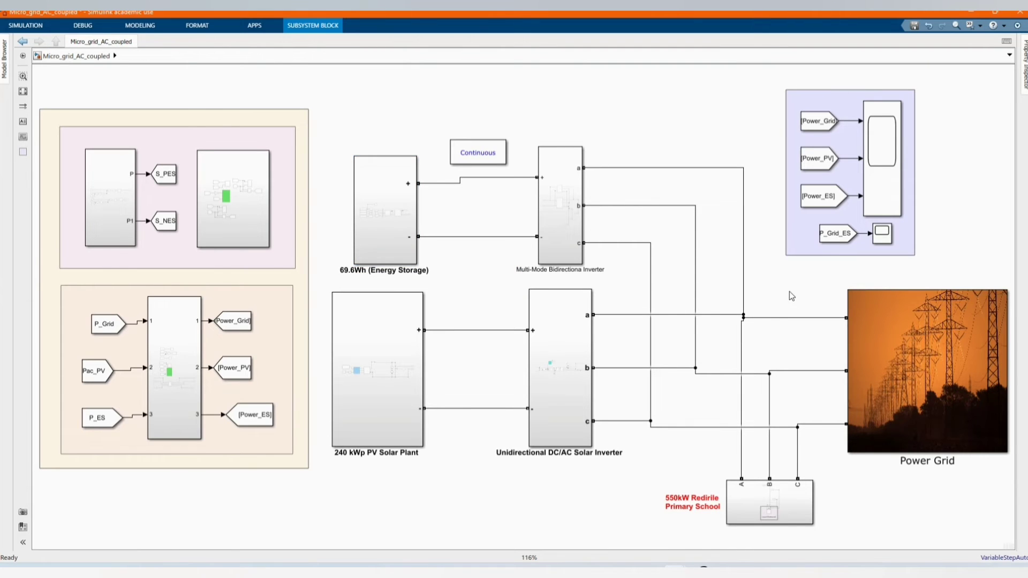
drag(762, 290, 646, 285)
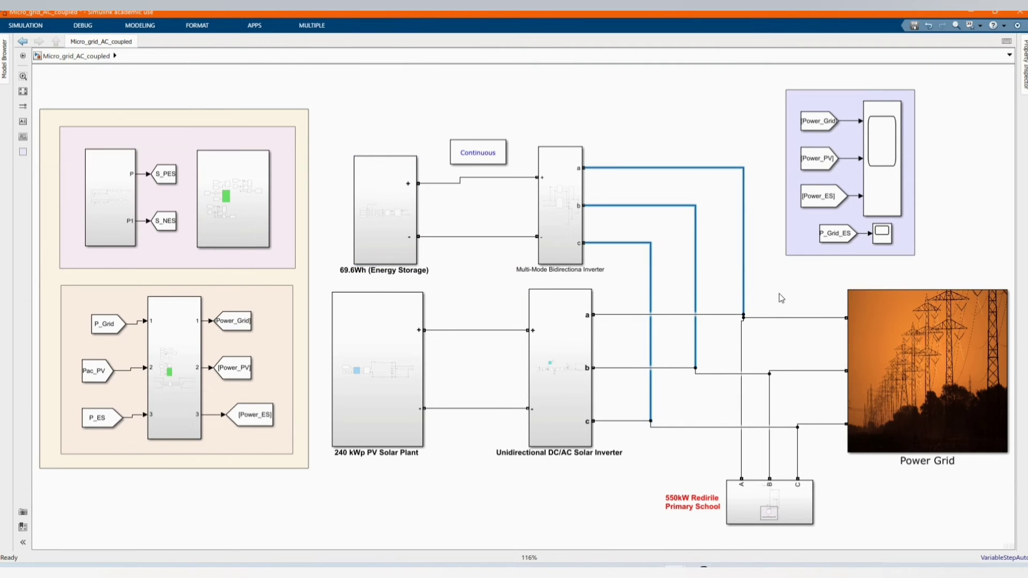
click(581, 320)
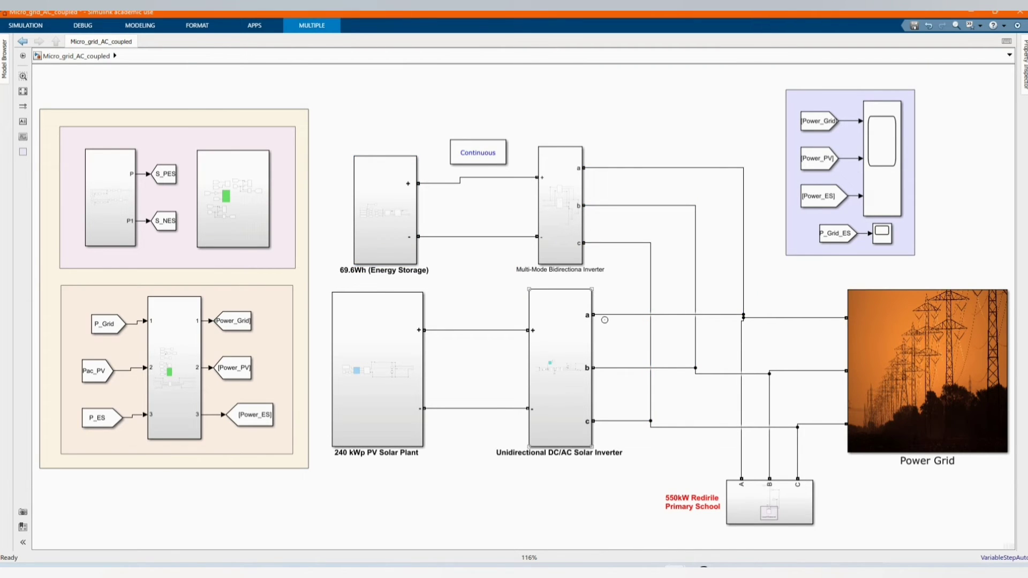
click(571, 205)
double_click(571, 205)
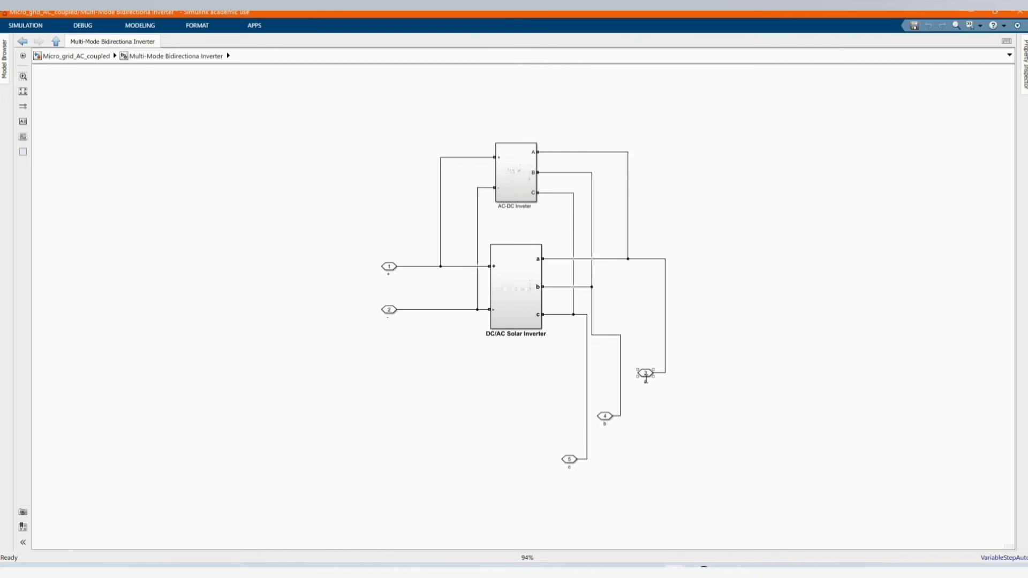
click(646, 374)
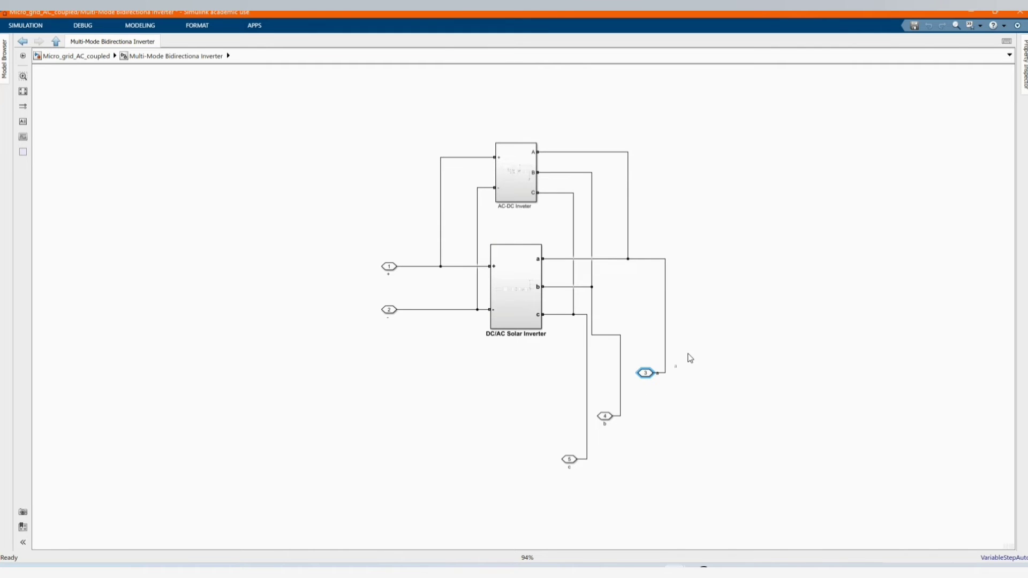
click(682, 476)
- Open the DC/AC Solar Inverter subsystem
click(516, 285)
double_click(516, 300)
click(349, 346)
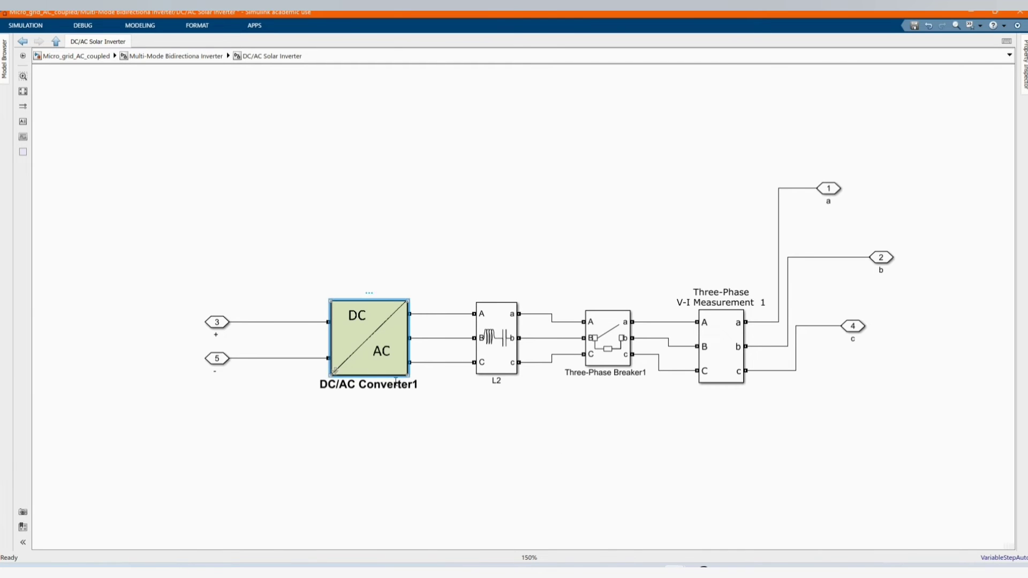
click(460, 404)
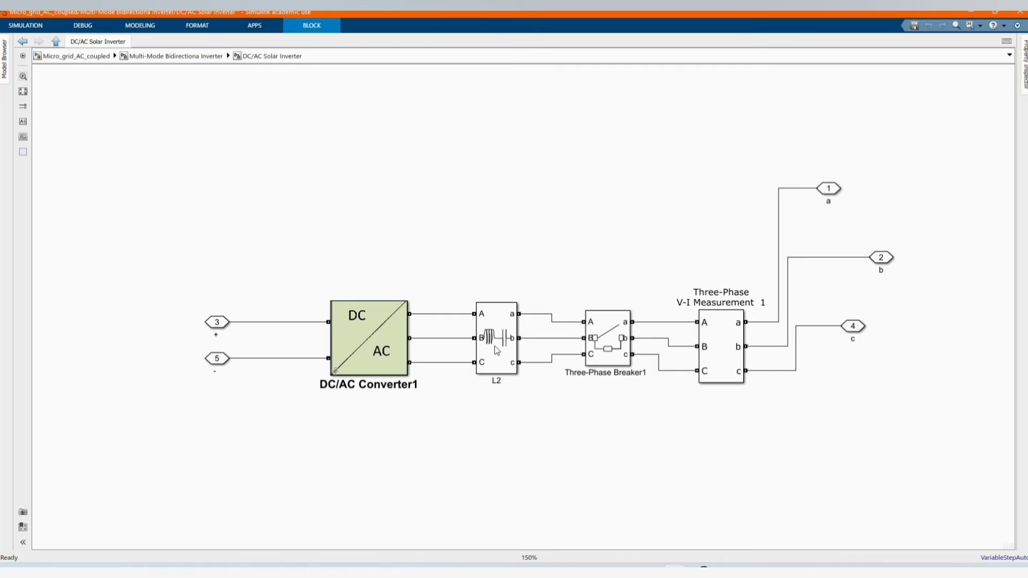
- Check the L2 filter (2.5e-2 H, 550e-6 F), Breaker1 and V-I Measurement settings, then go up one level
click(501, 356)
double_click(504, 331)
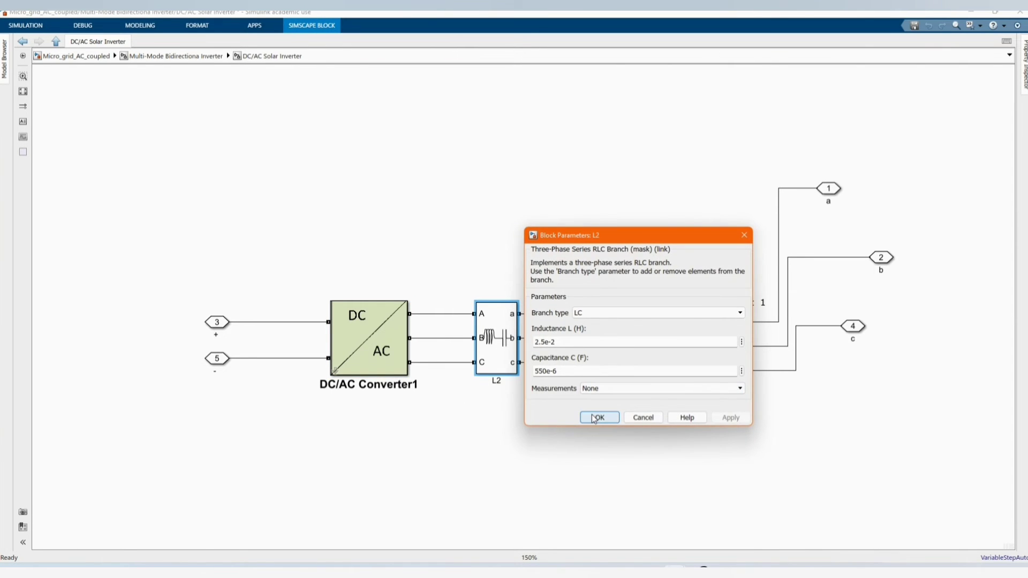
click(596, 418)
double_click(610, 335)
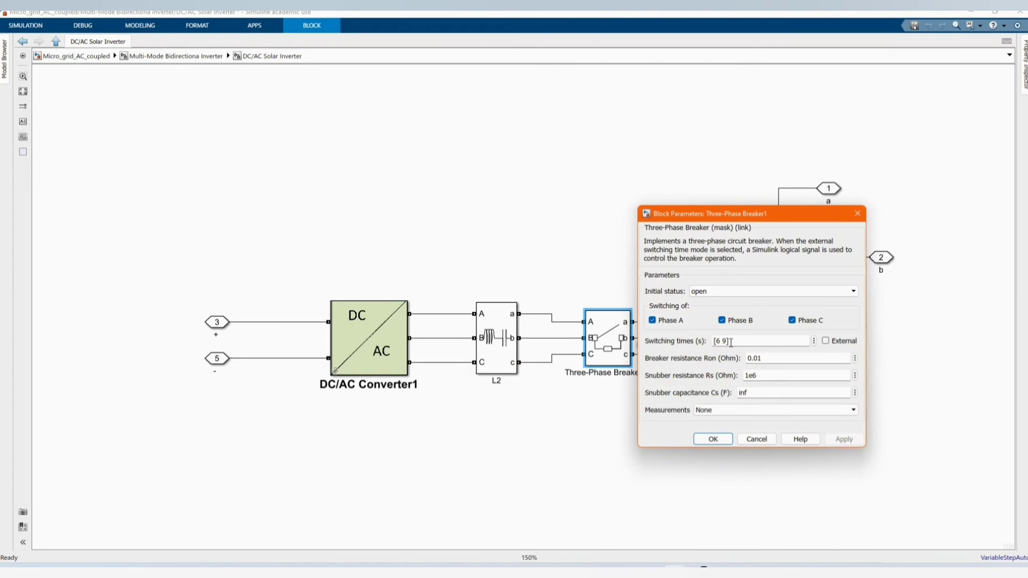
click(711, 439)
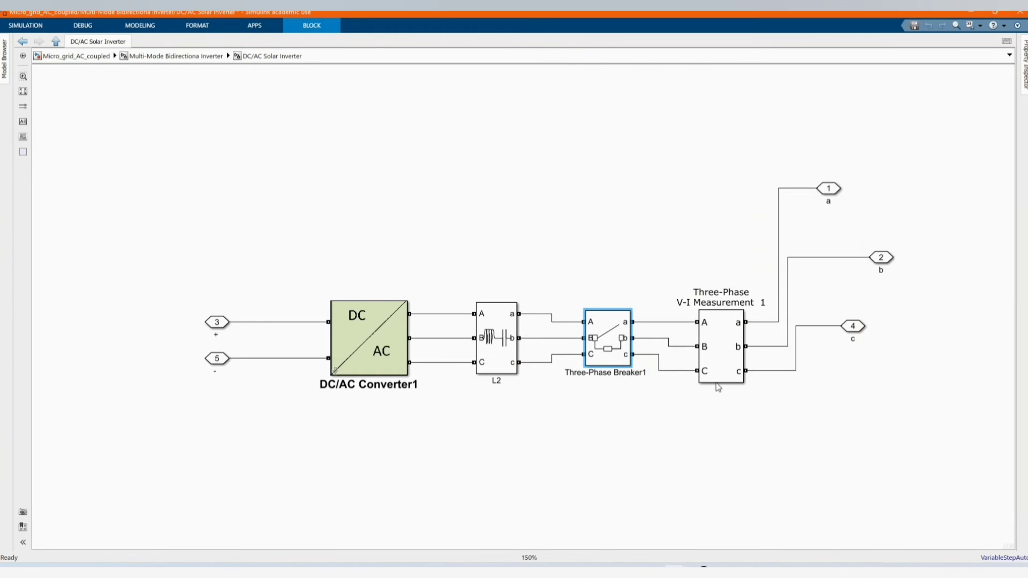
double_click(725, 353)
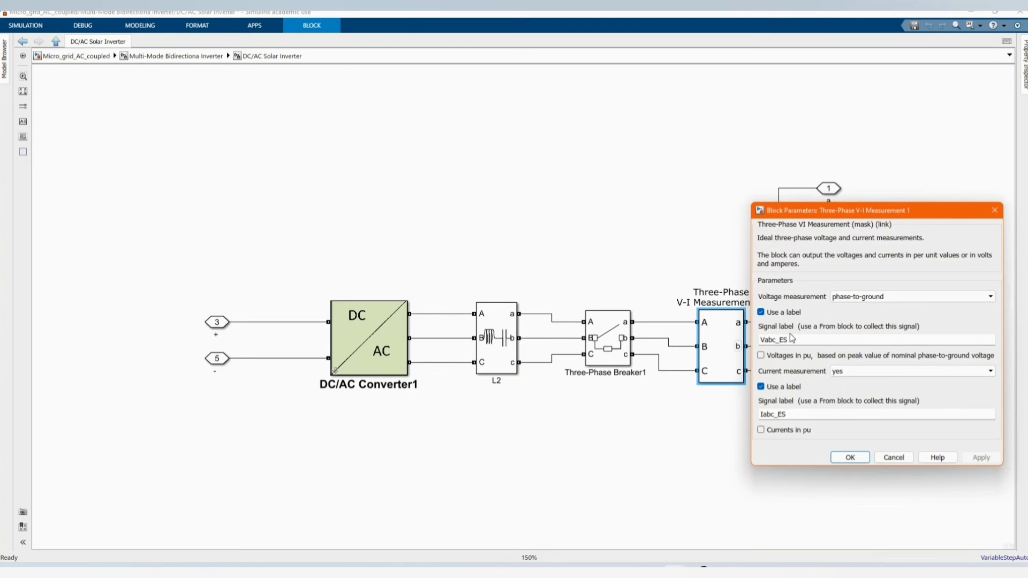
click(856, 457)
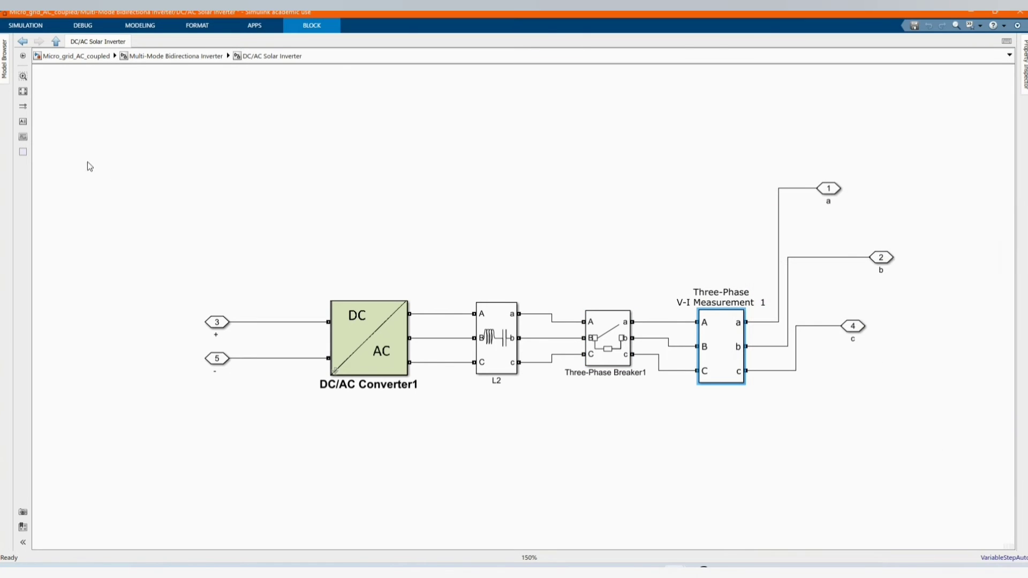
key(Escape)
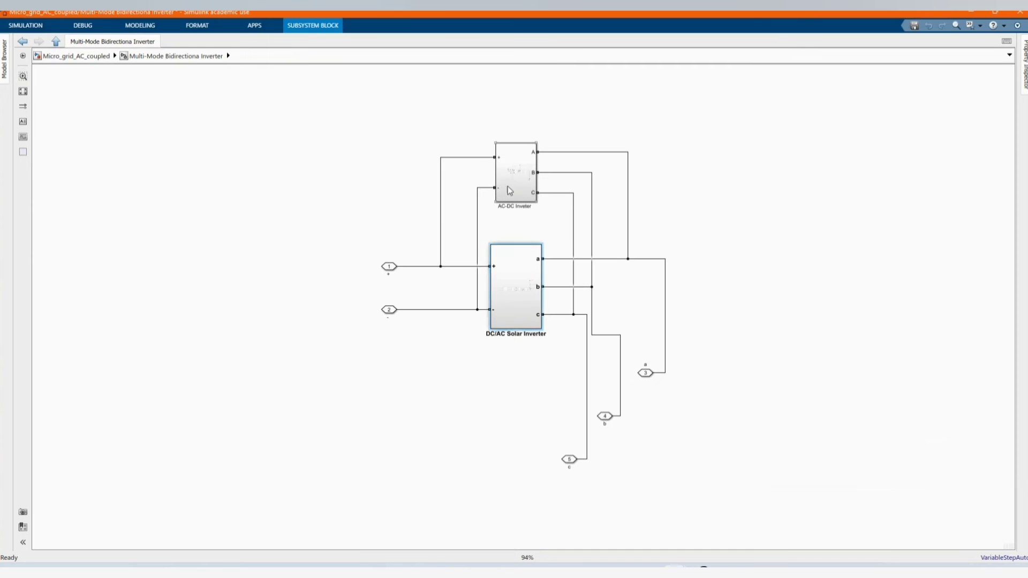
- Open the AC-DC Inveter subsystem and fit the whole diagram in view
double_click(513, 178)
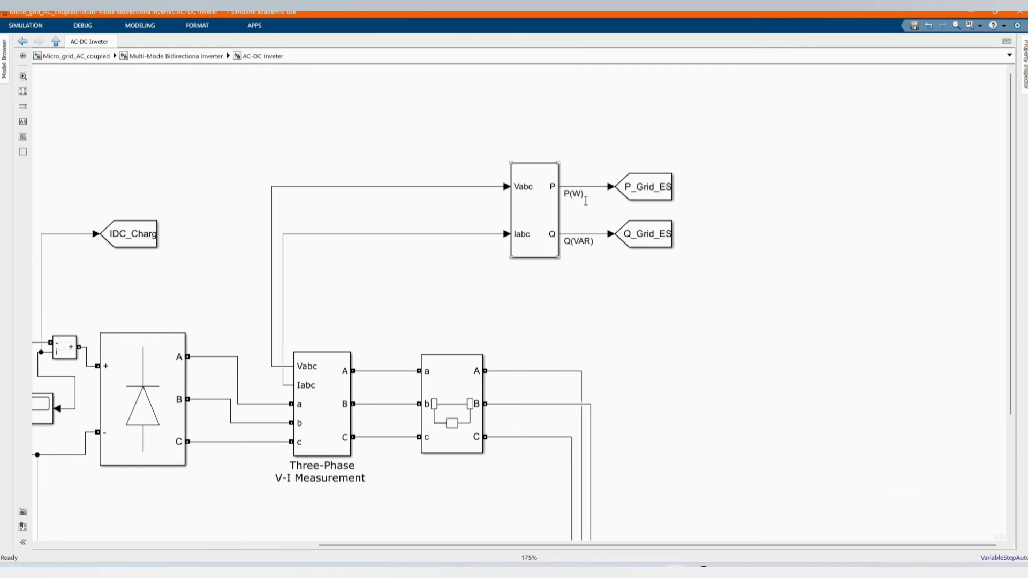
scroll(686, 214, down, 2)
key(space)
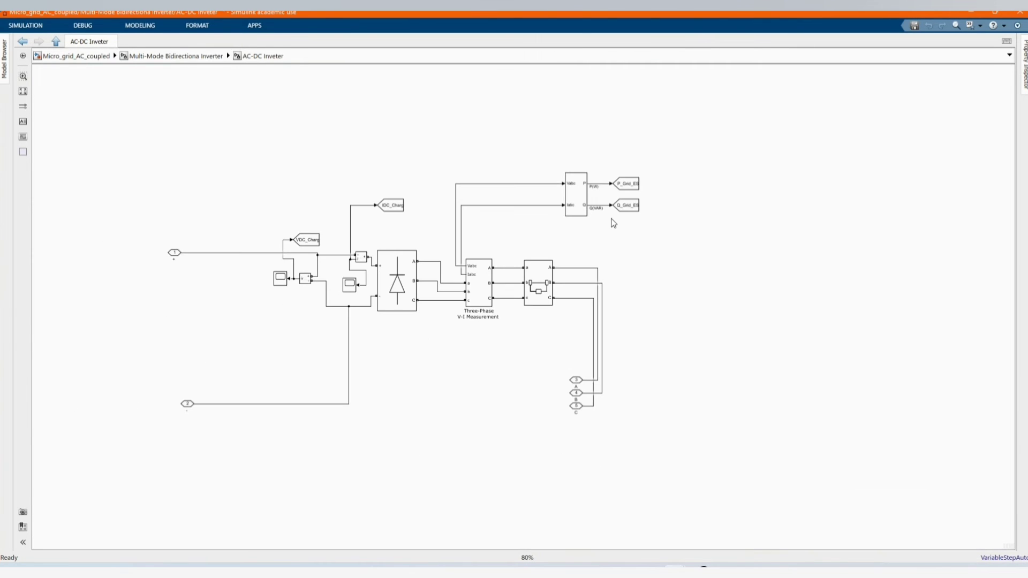
scroll(364, 265, up, 2)
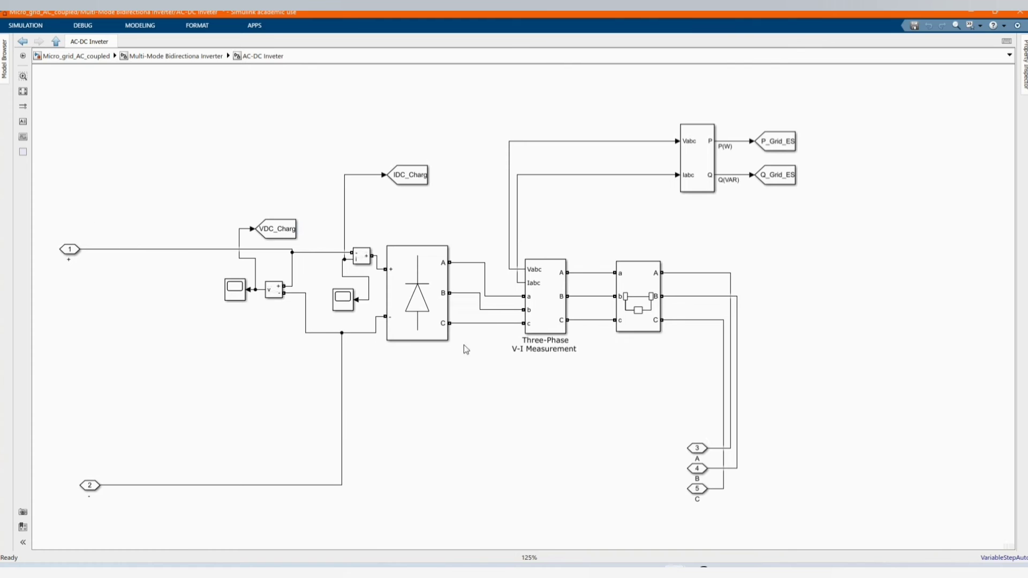
- Check the Breaker, V-I Measurement and Universal Bridge parameters, keeping their settings
double_click(631, 310)
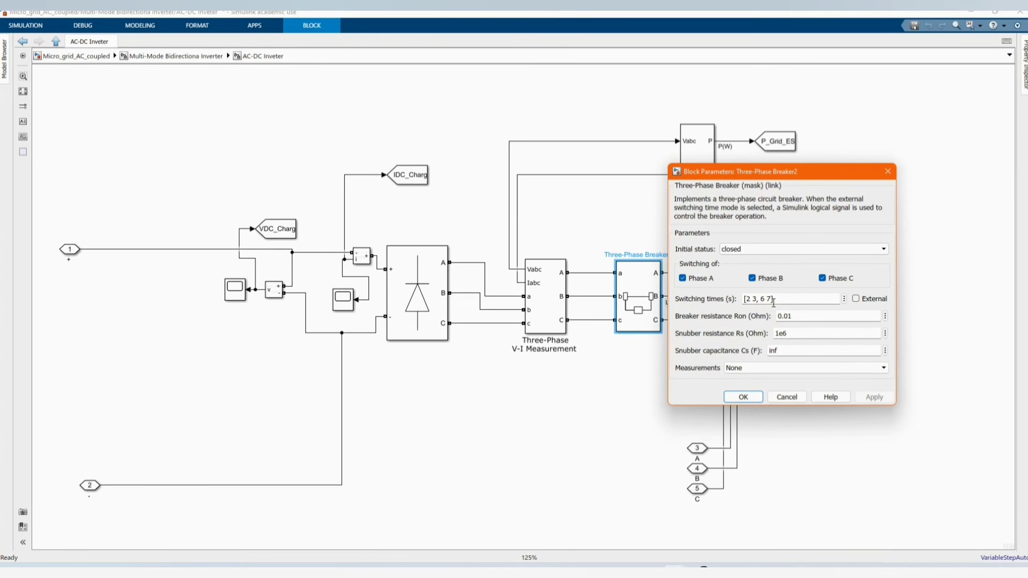
click(743, 396)
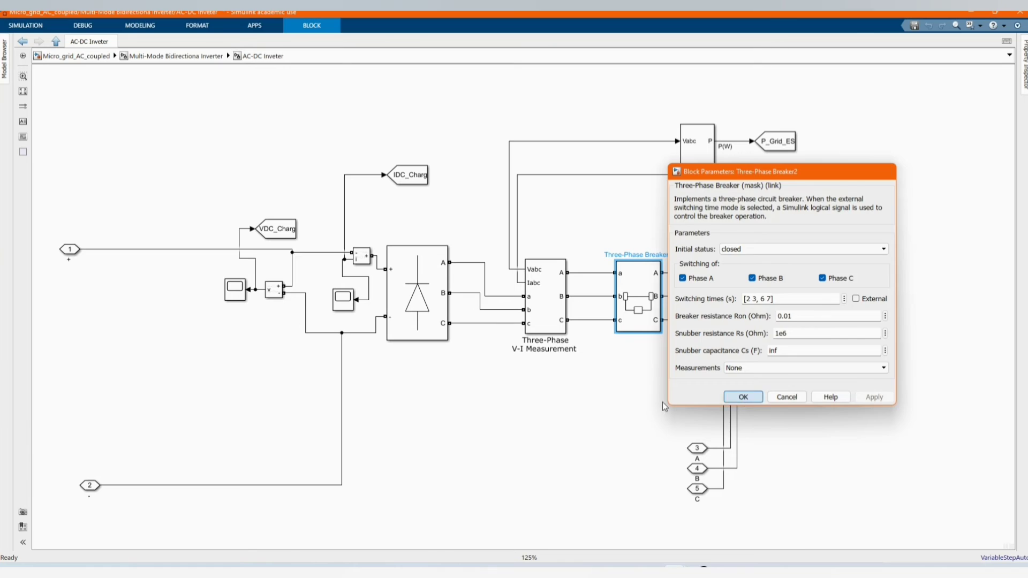
click(646, 406)
double_click(552, 303)
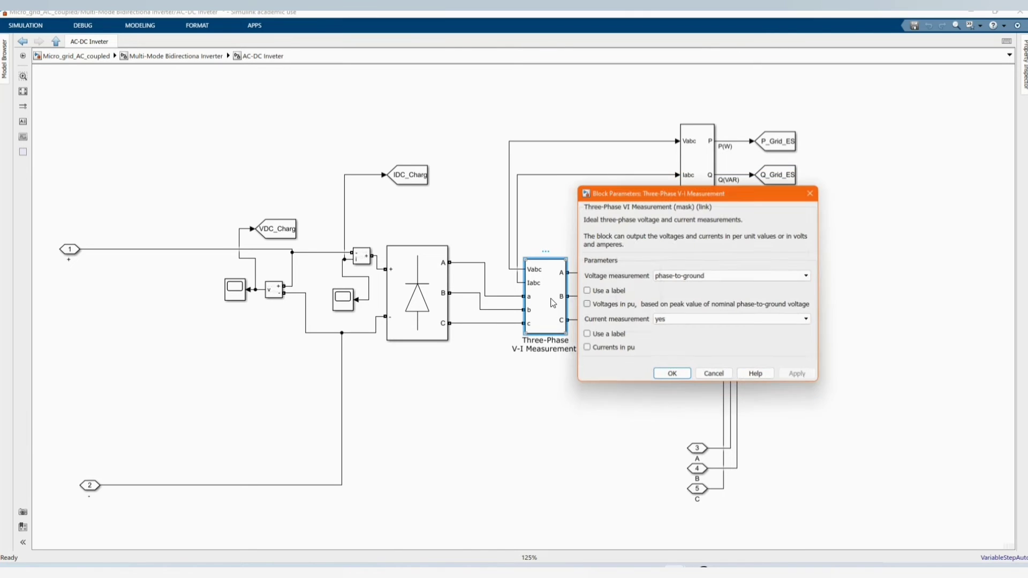
click(670, 380)
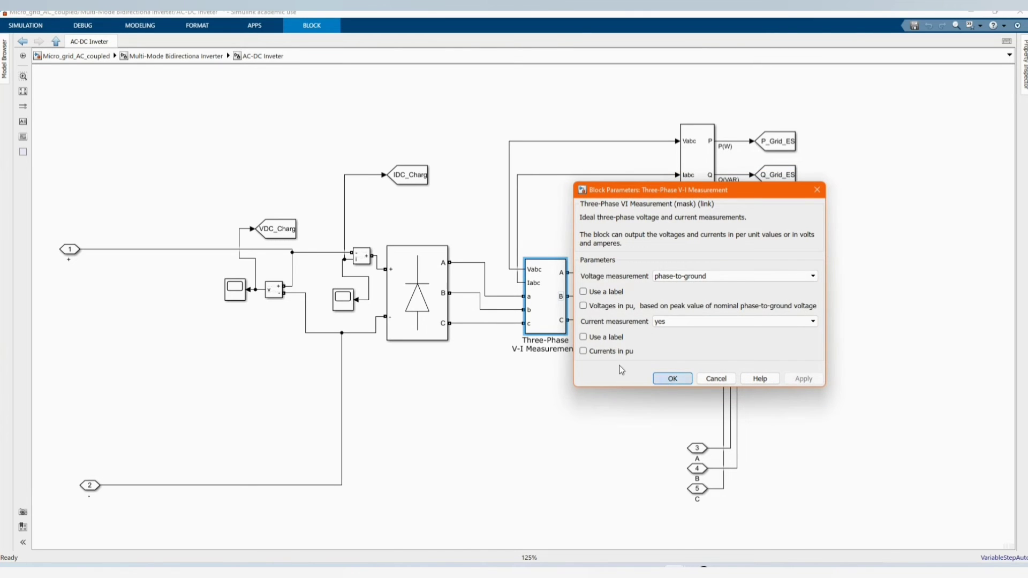
click(425, 299)
double_click(425, 298)
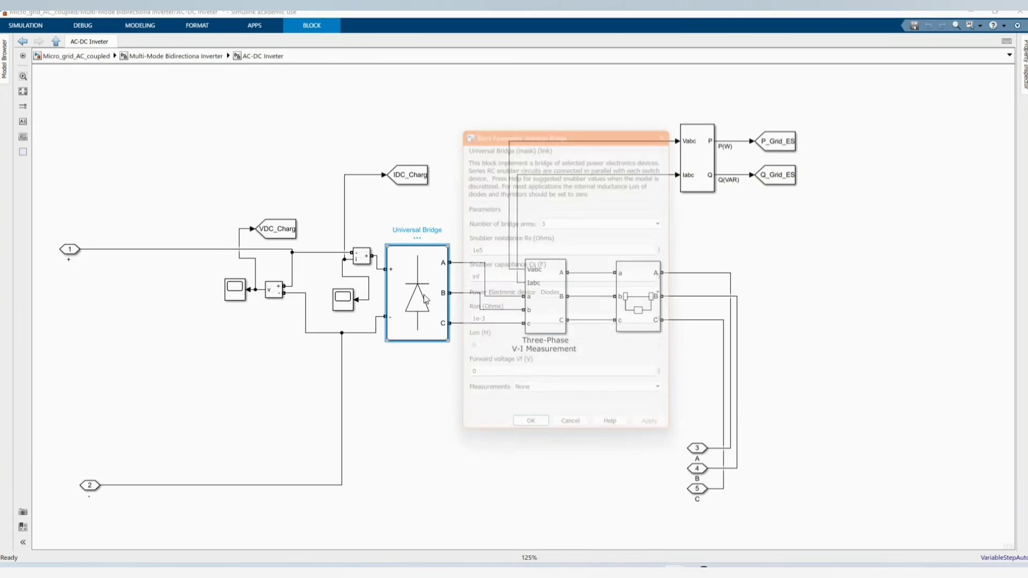
click(541, 438)
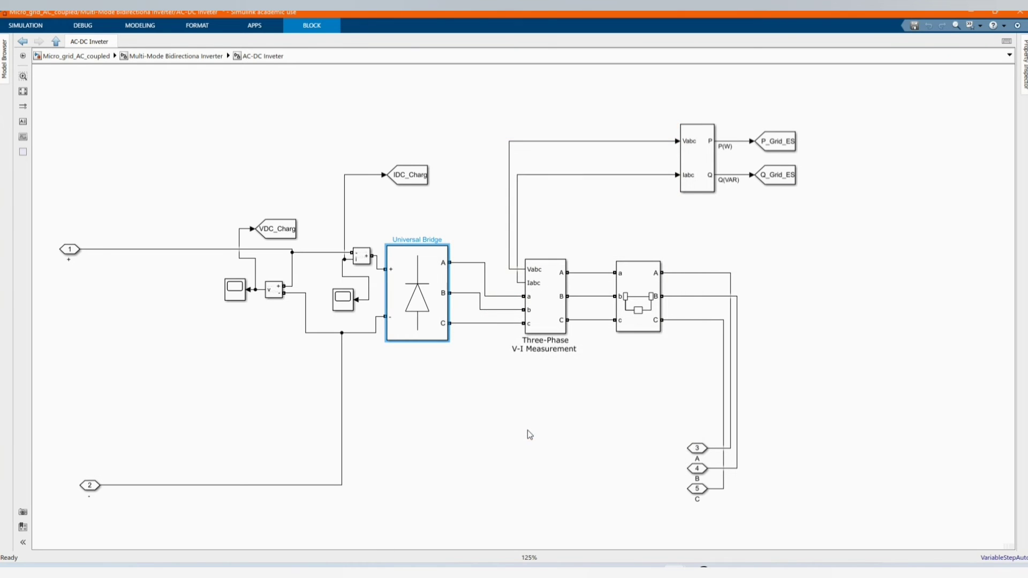
- Go up through the multi-mode inverter diagram to the top-level microgrid model
click(56, 41)
click(409, 402)
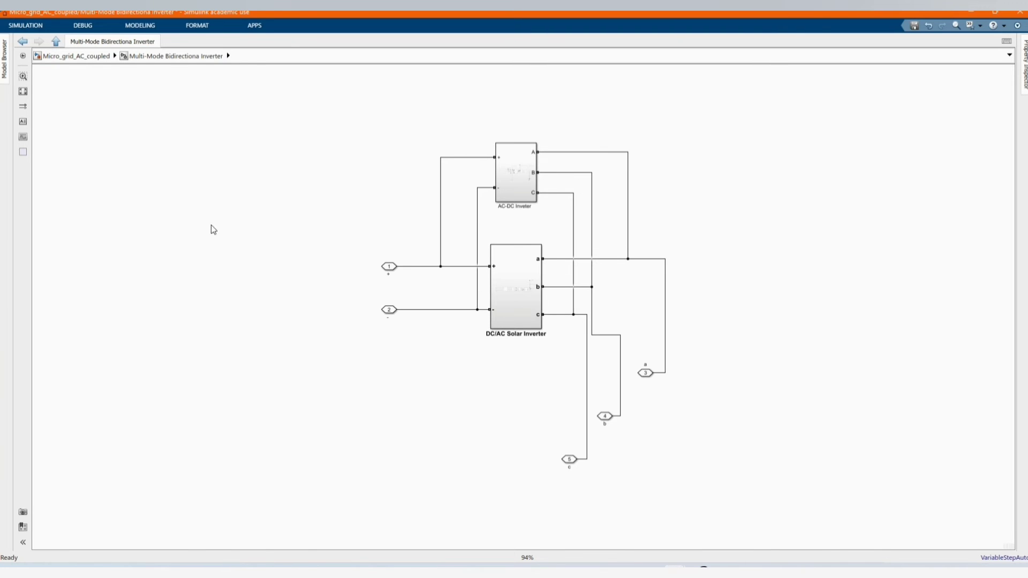
click(56, 41)
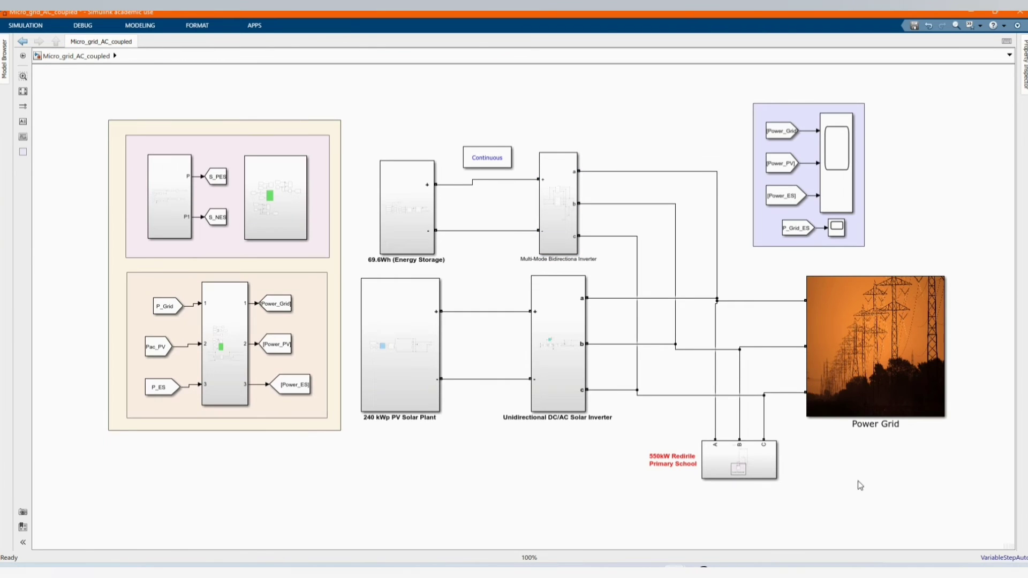
- Check the 550kW school load's Load Demand parameters and return to the top level
double_click(743, 474)
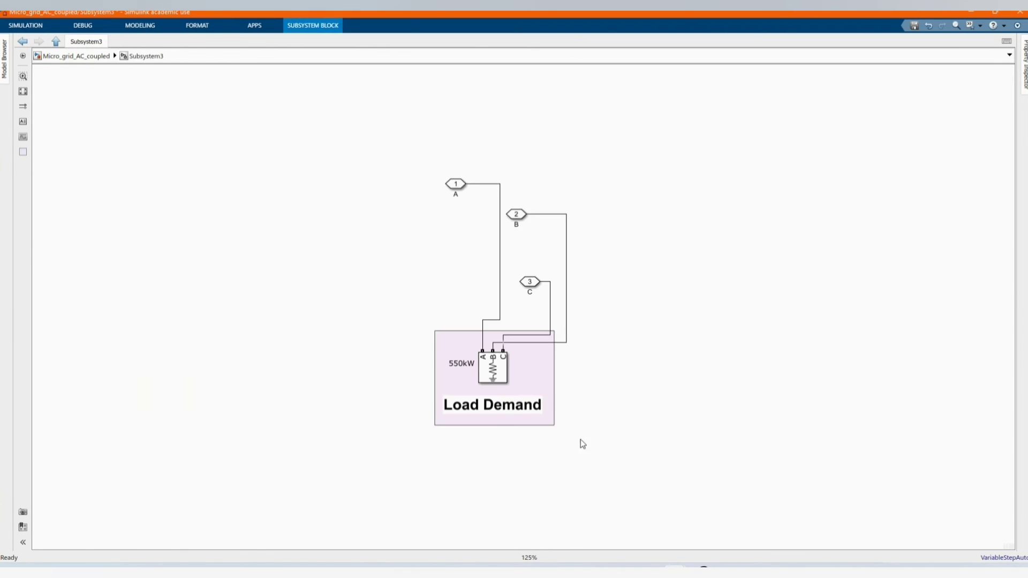
double_click(484, 373)
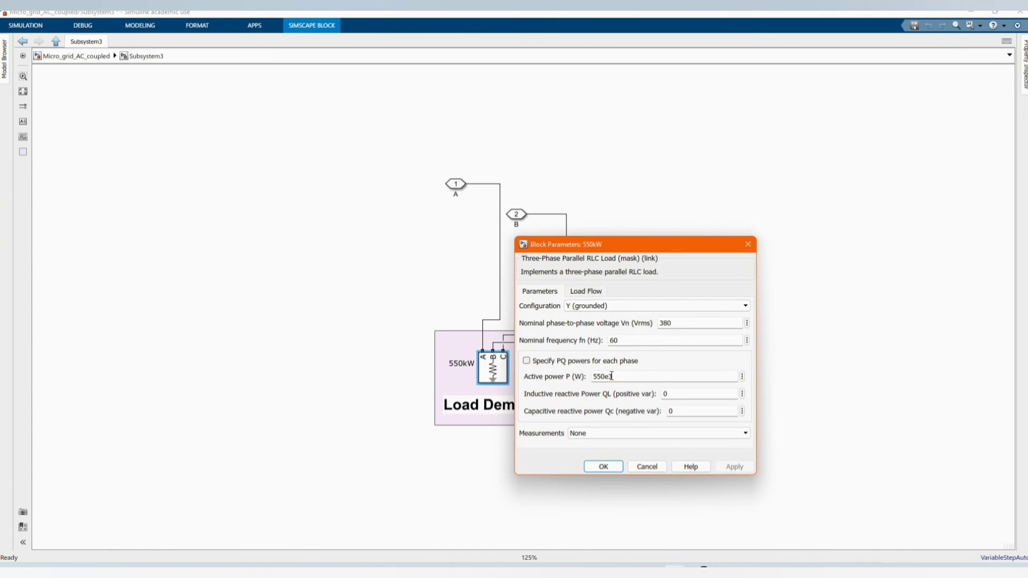
click(604, 467)
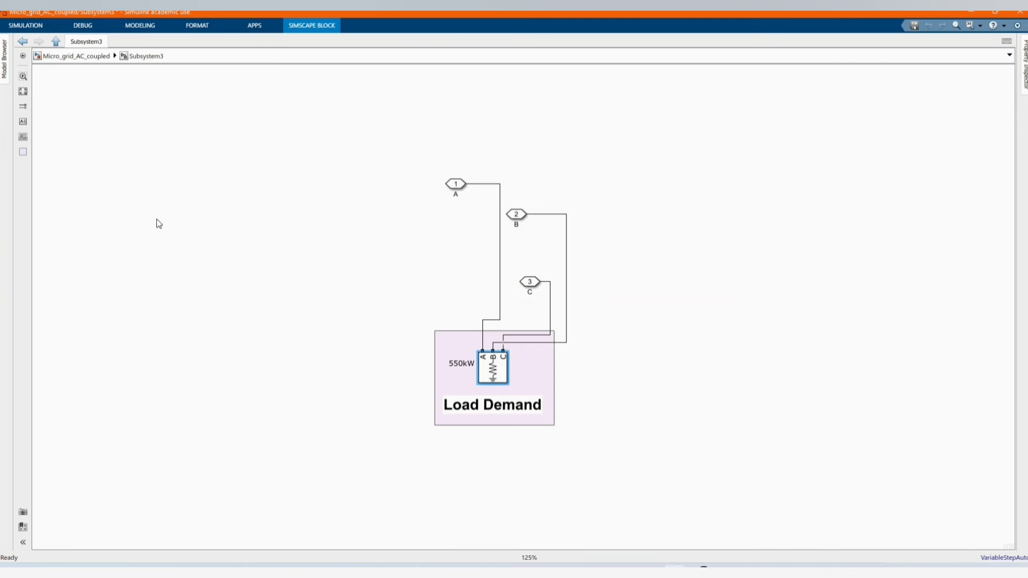
click(23, 42)
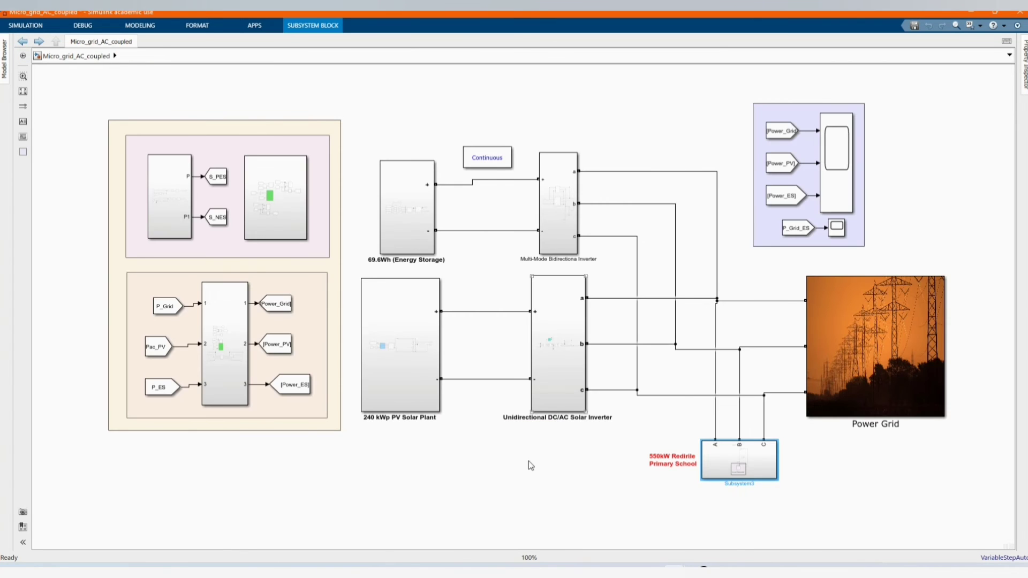
- Nudge the 69.6Wh energy storage block into alignment and fit the diagram to the window
click(397, 225)
drag(397, 221, 395, 218)
click(350, 118)
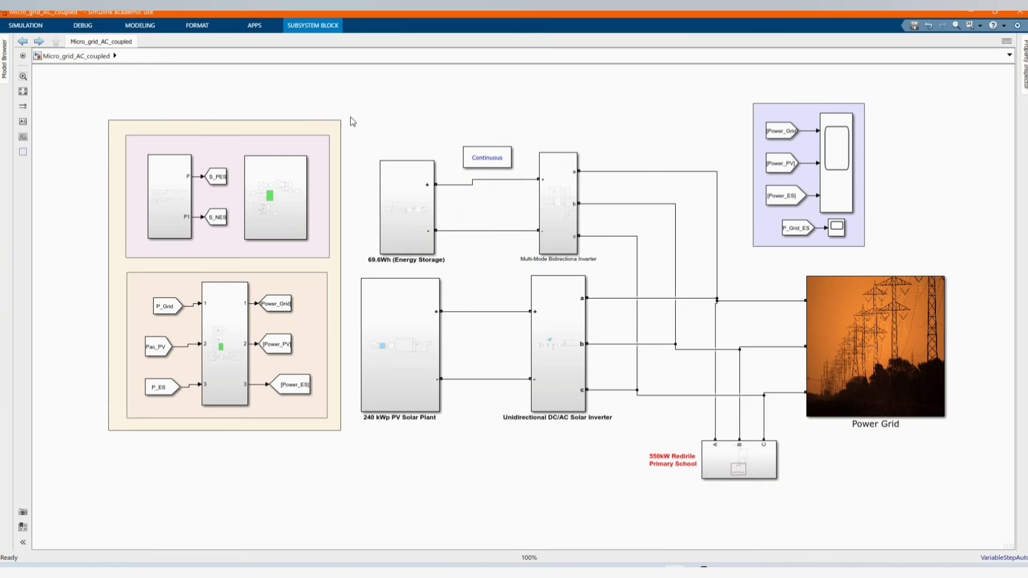
click(23, 92)
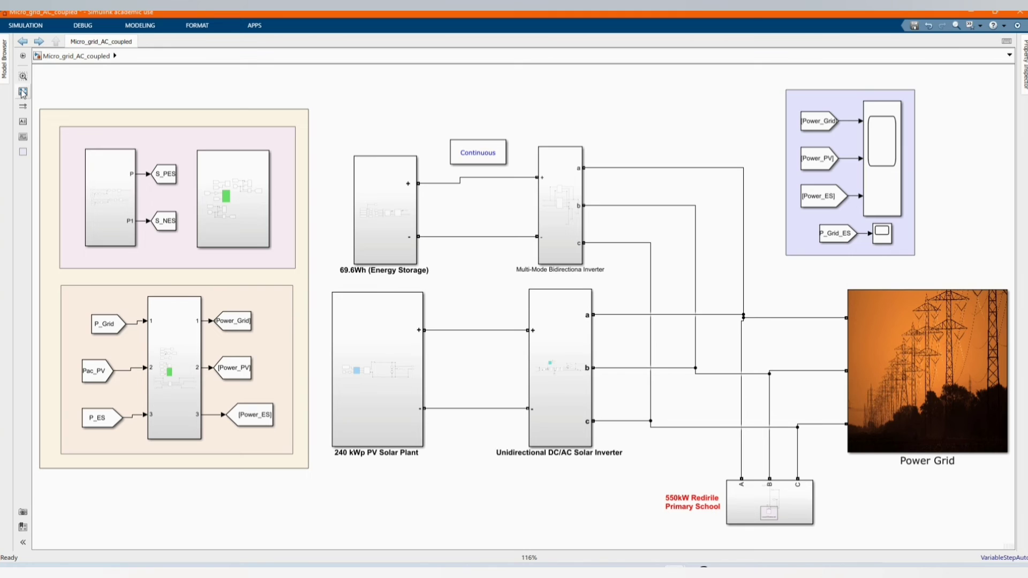
- Check the Power Grid breaker's [6 9] switching times and return to the top-level model
double_click(917, 383)
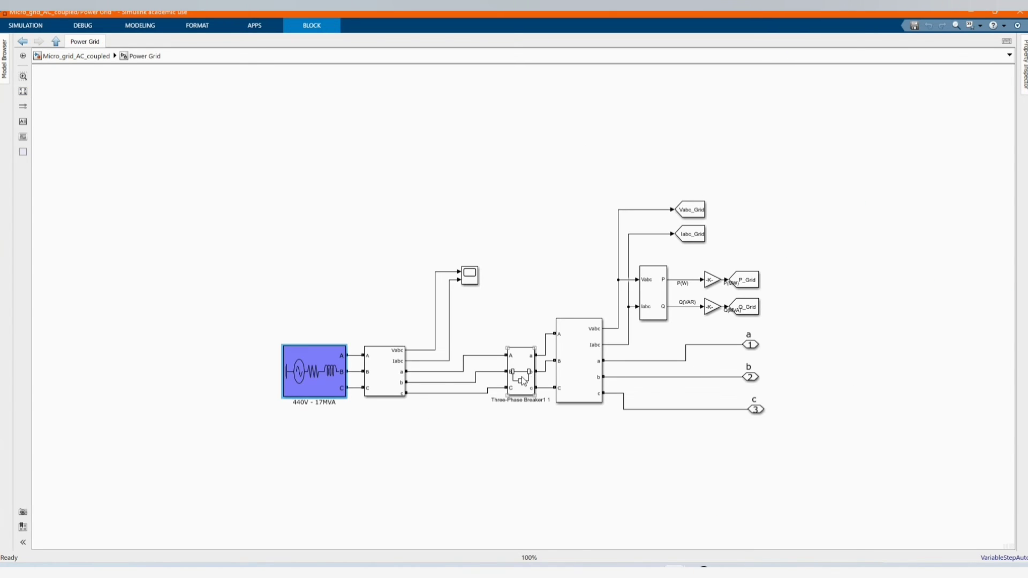
double_click(523, 380)
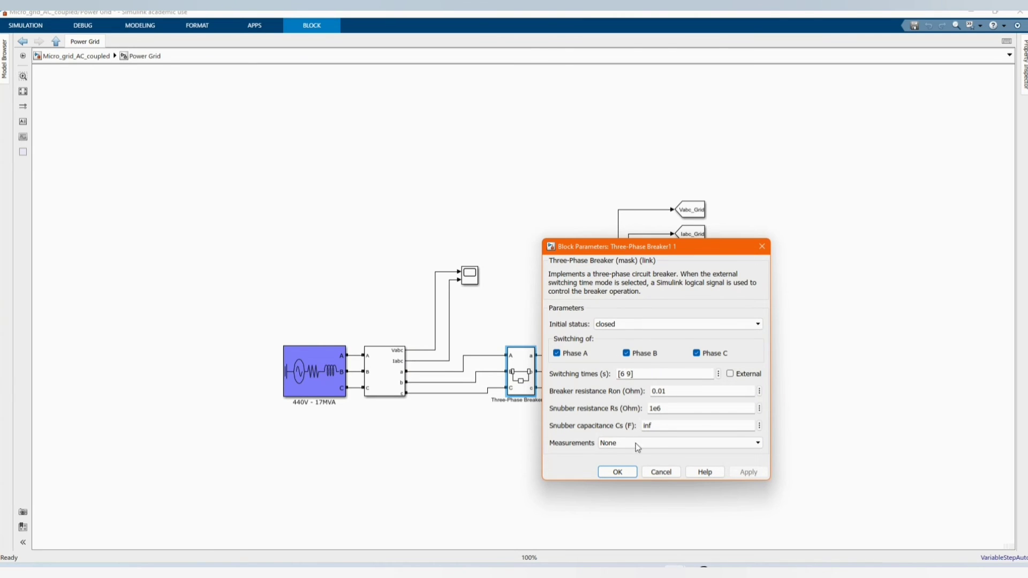
click(619, 471)
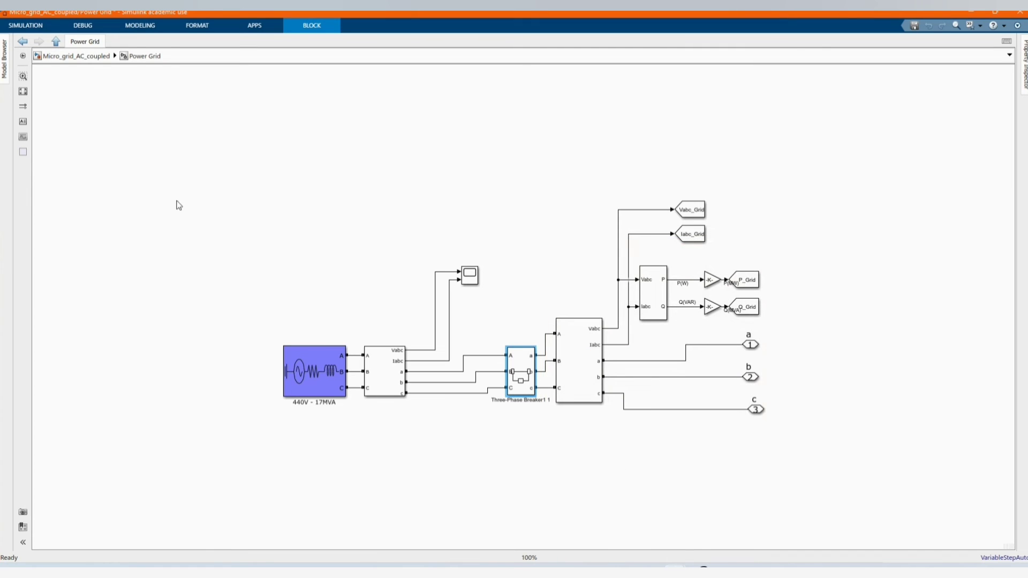
click(22, 41)
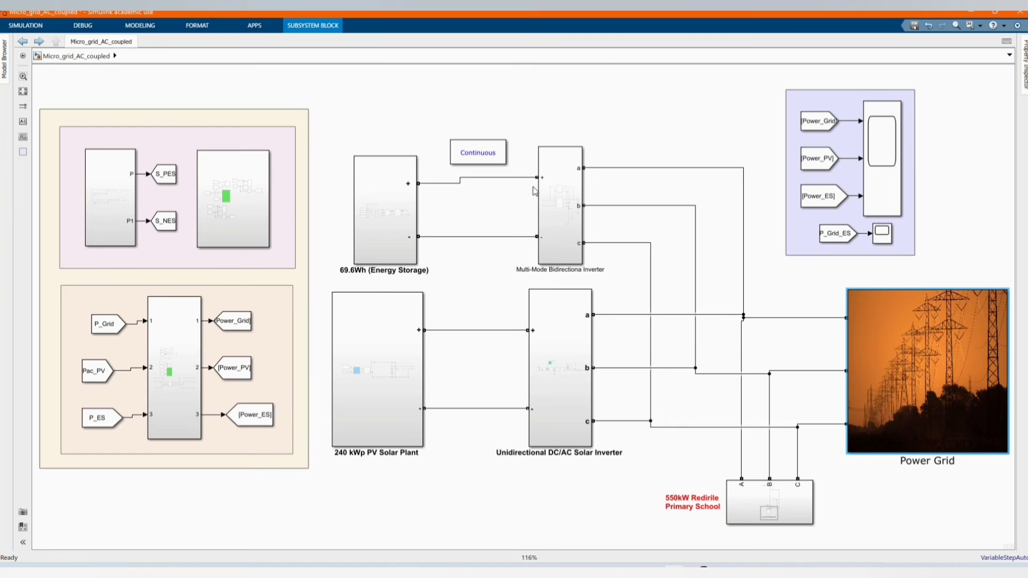
- Create an annotation reading 'Grid = 0 am to 6, 9 to 12pm' on the diagram
double_click(537, 102)
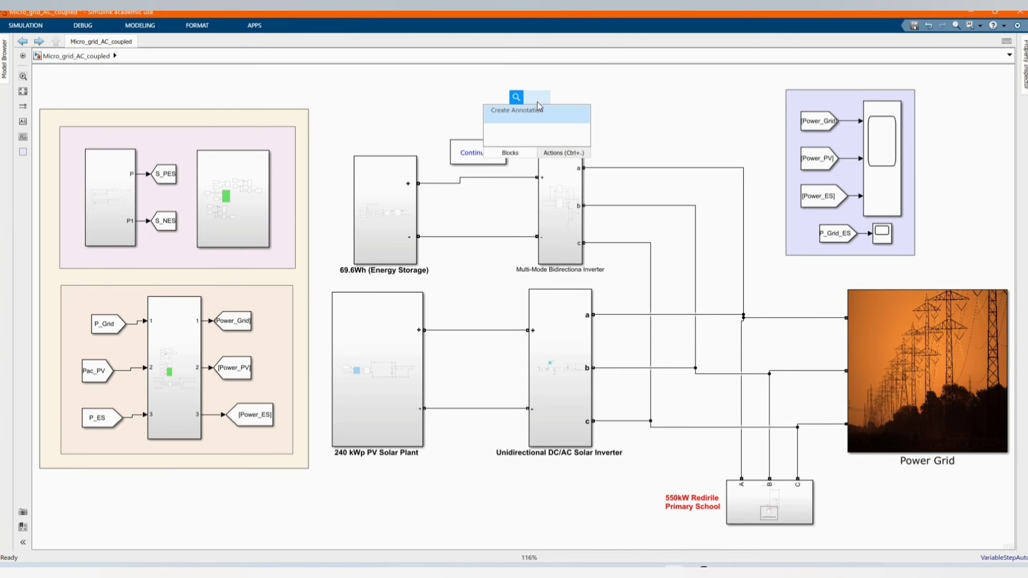
text(Grid)
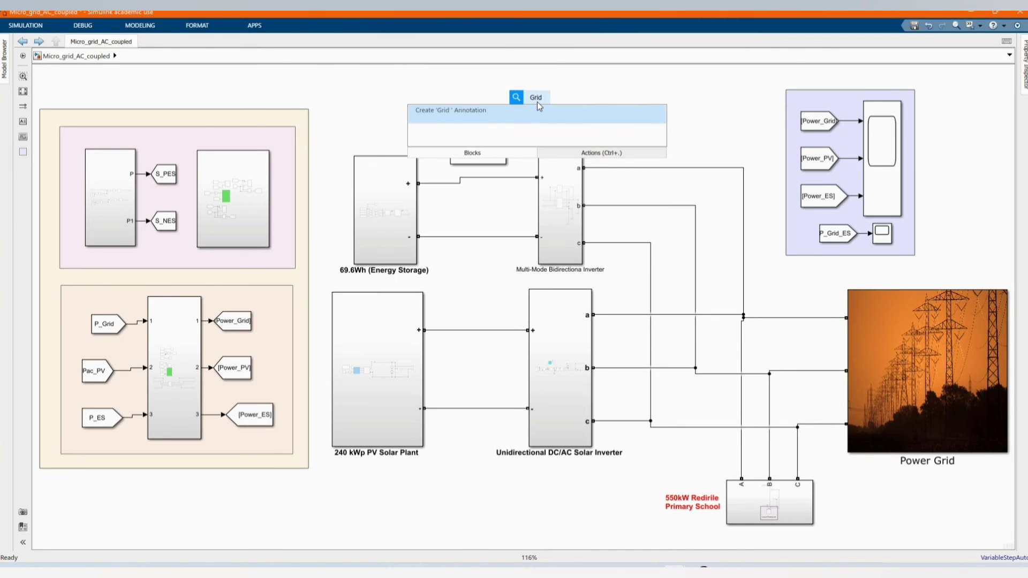
text( = 0 am to )
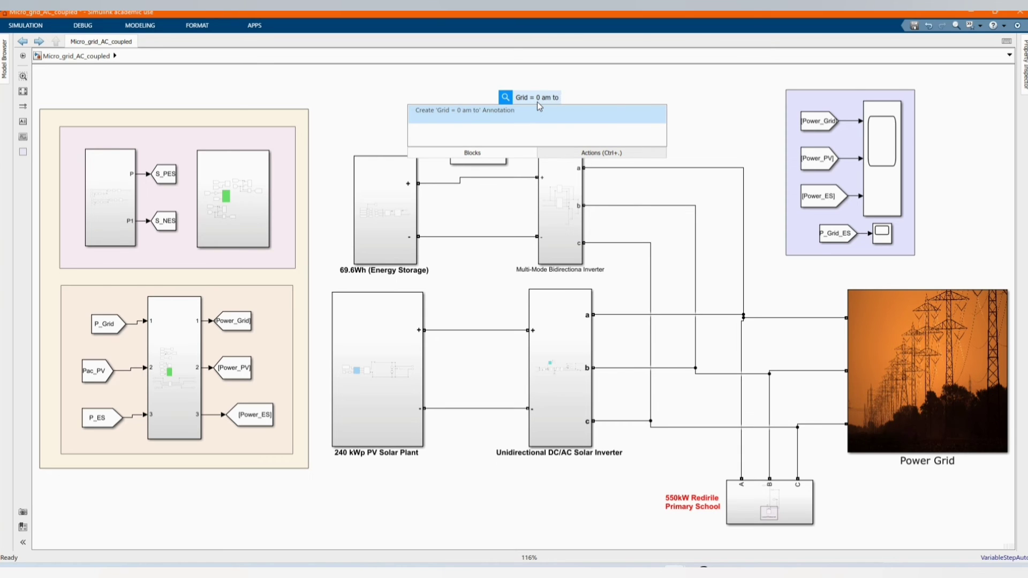
text(6, 9)
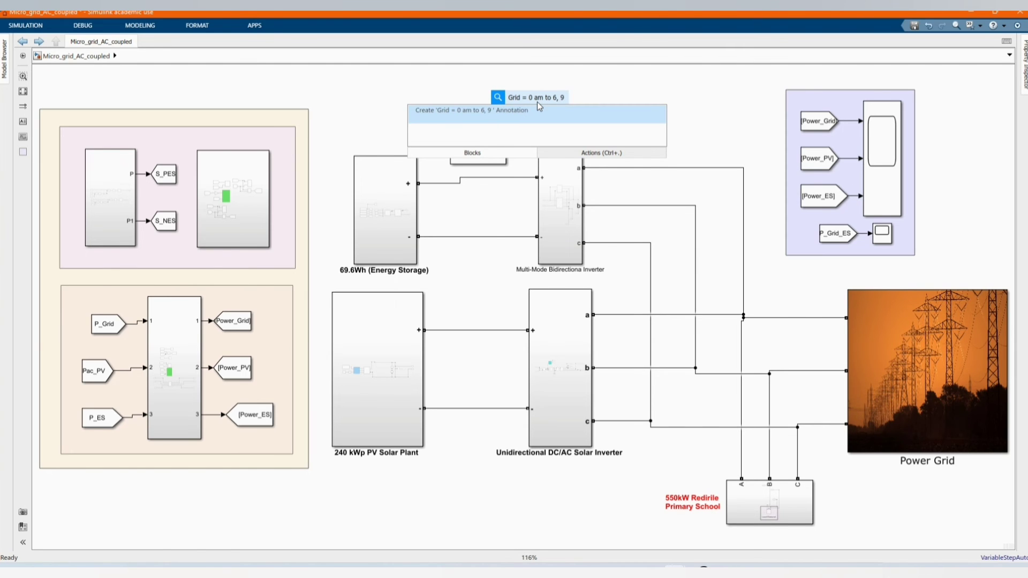
text( to 12)
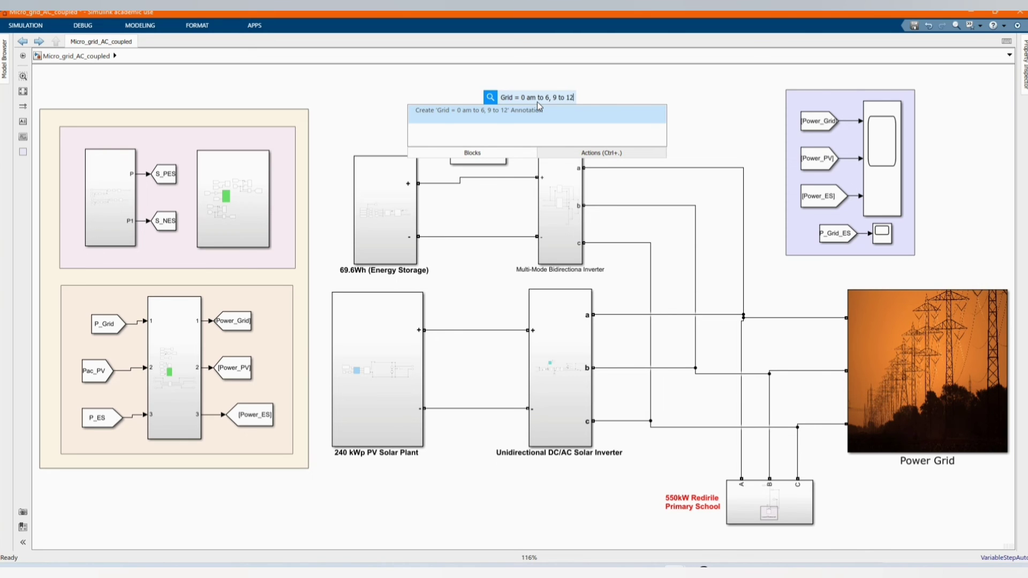
text(pm)
key(Return)
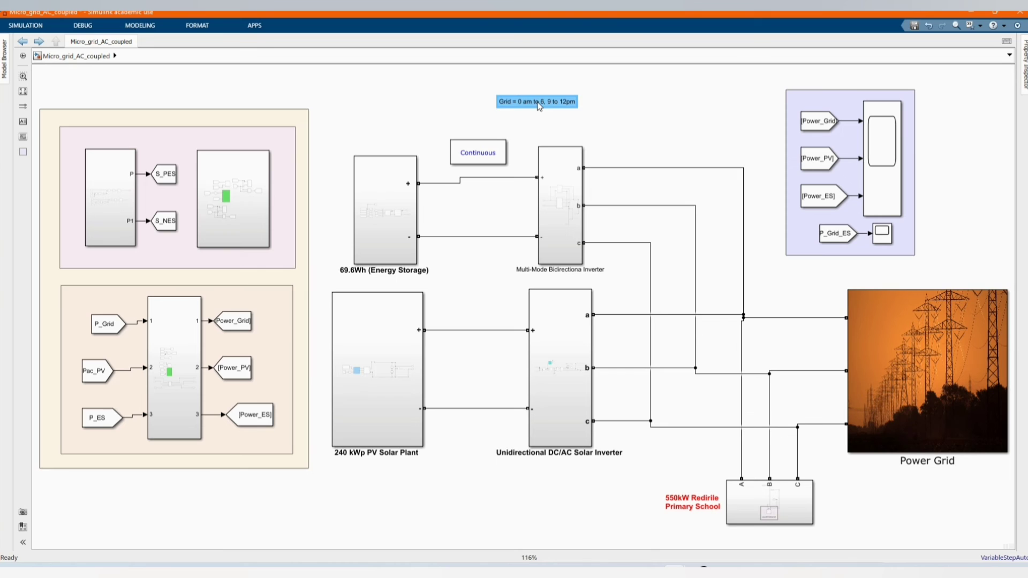
- Add a second annotation line 'Battery = 6 to 9'
click(569, 101)
click(569, 102)
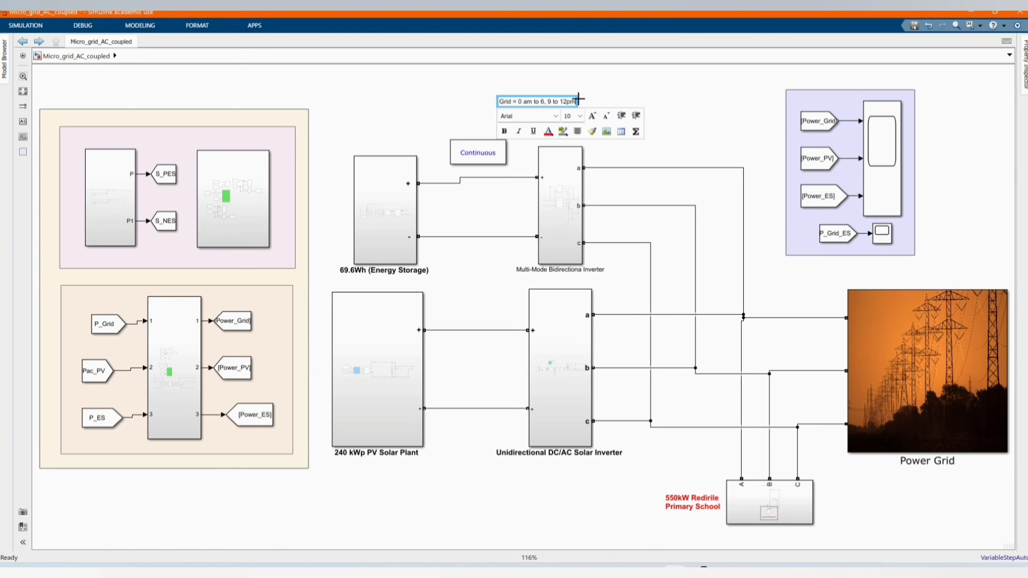
key(Return)
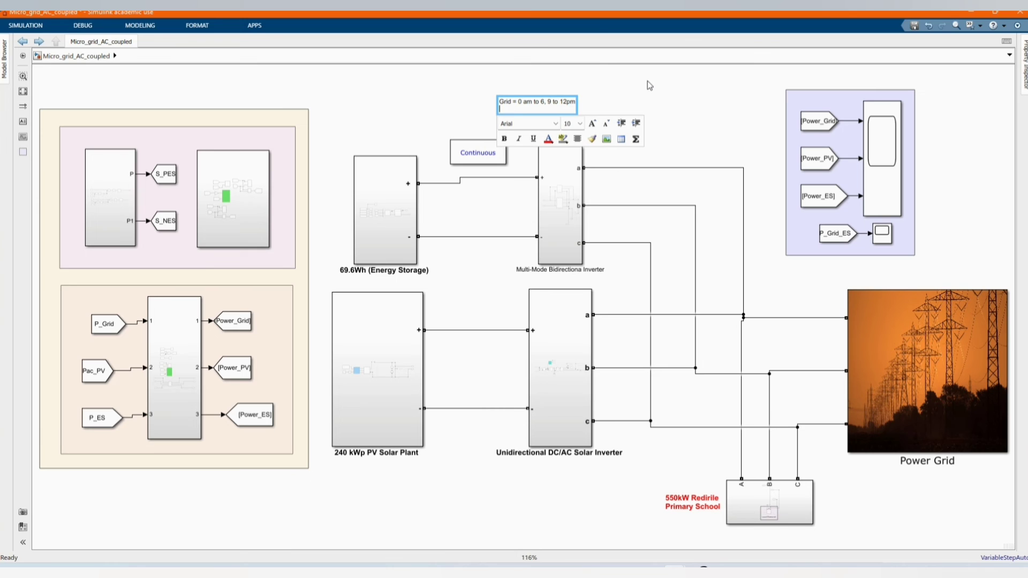
key(Caps_Lock)
text(B)
key(Caps_Lock)
text(attery = 6 to 9)
- Add a third annotation line 'PV = 9 to 4' and finish editing
key(Return)
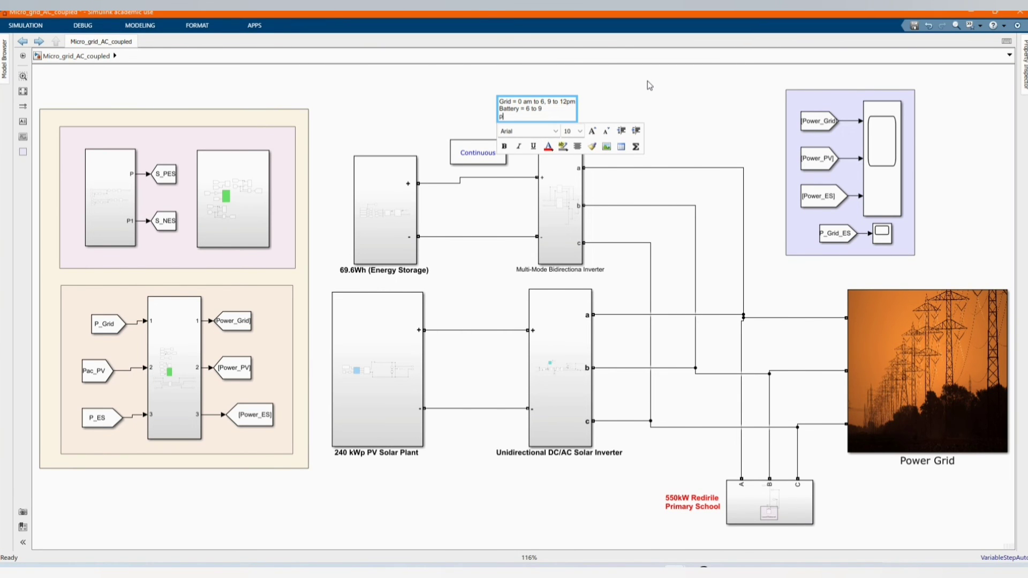
key(Caps_Lock)
text(PV)
key(Caps_Lock)
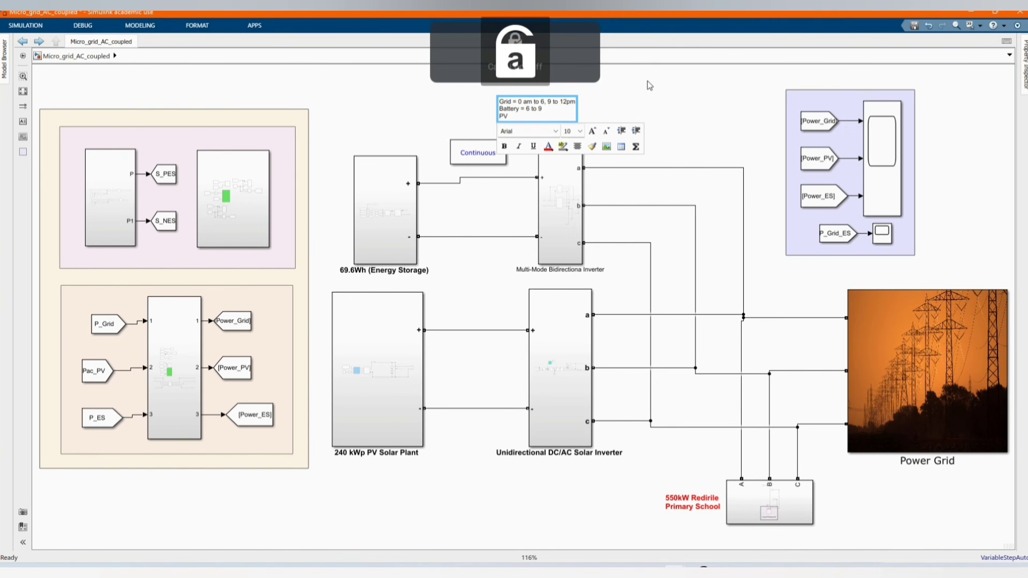
text(= )
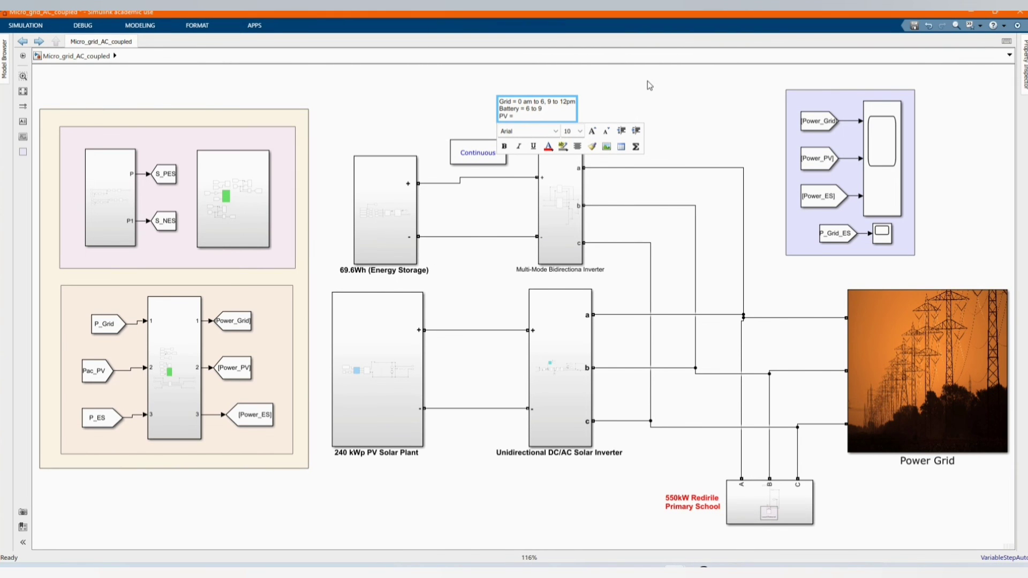
text(9 to 4)
key(Escape)
- Move the schedule note to the upper right above the grid wiring
click(718, 107)
click(532, 113)
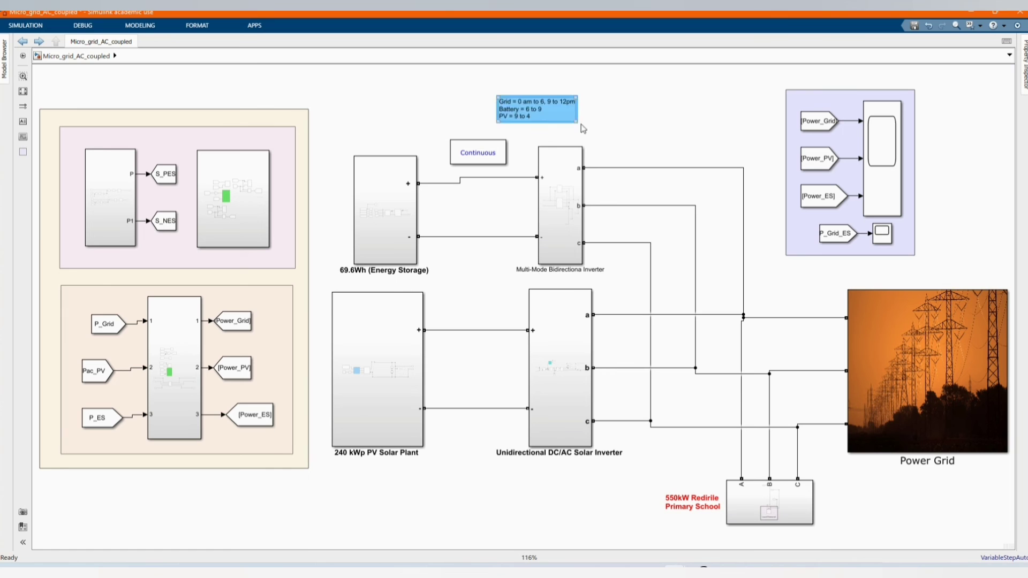
drag(570, 116, 690, 146)
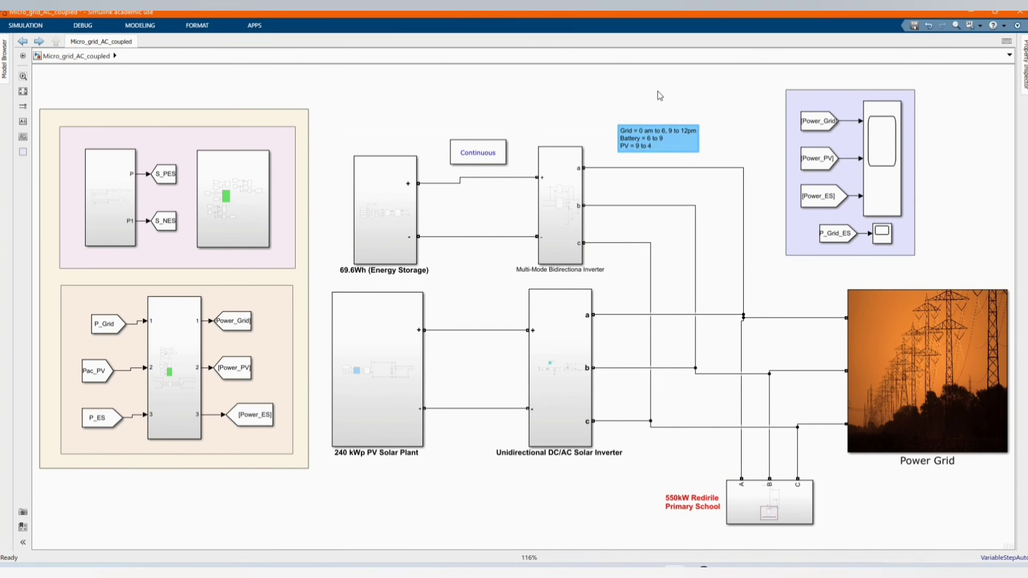
click(658, 92)
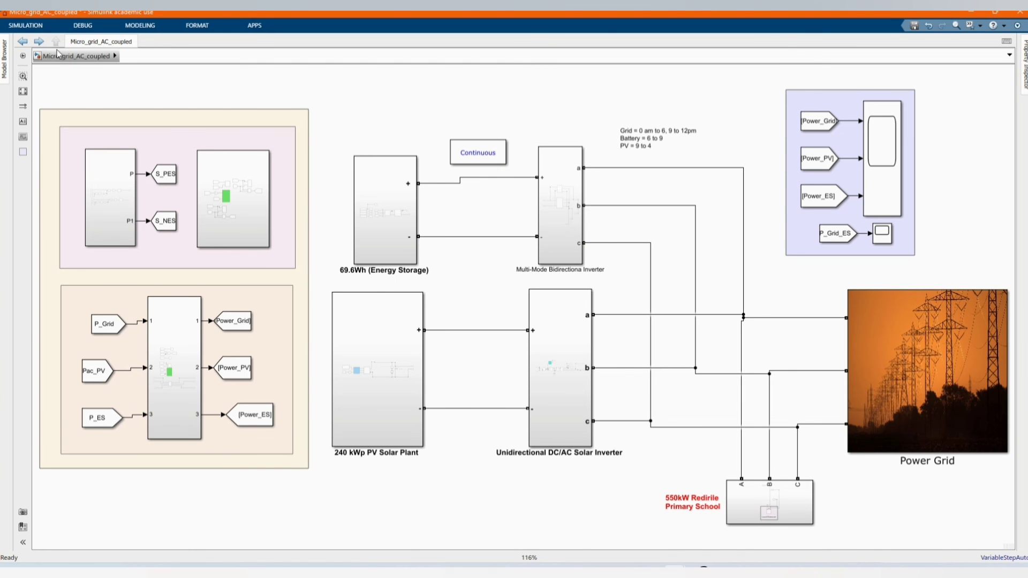
- Run the Micro_grid_AC_coupled simulation with its 24-second stop time
click(36, 25)
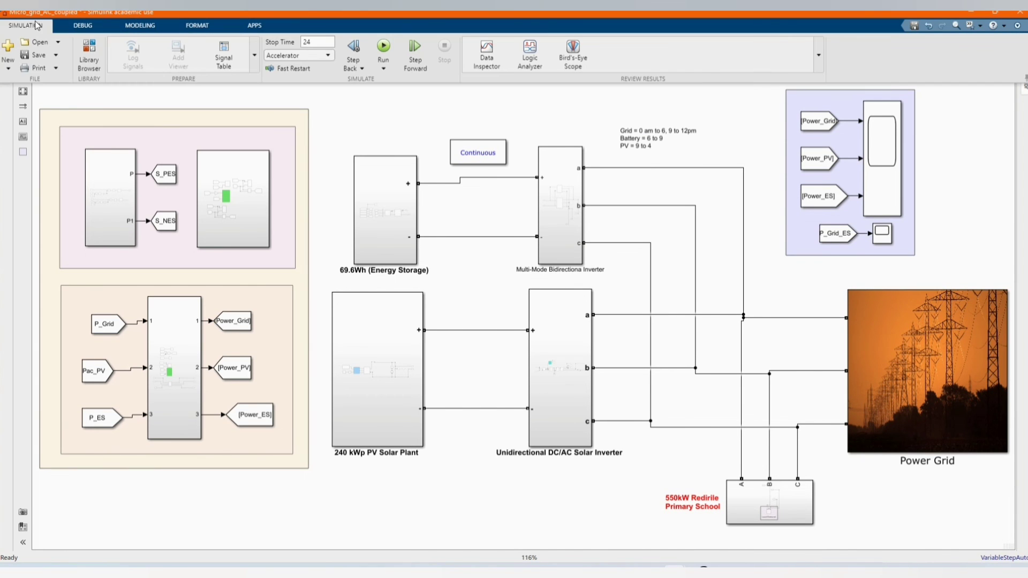
click(383, 47)
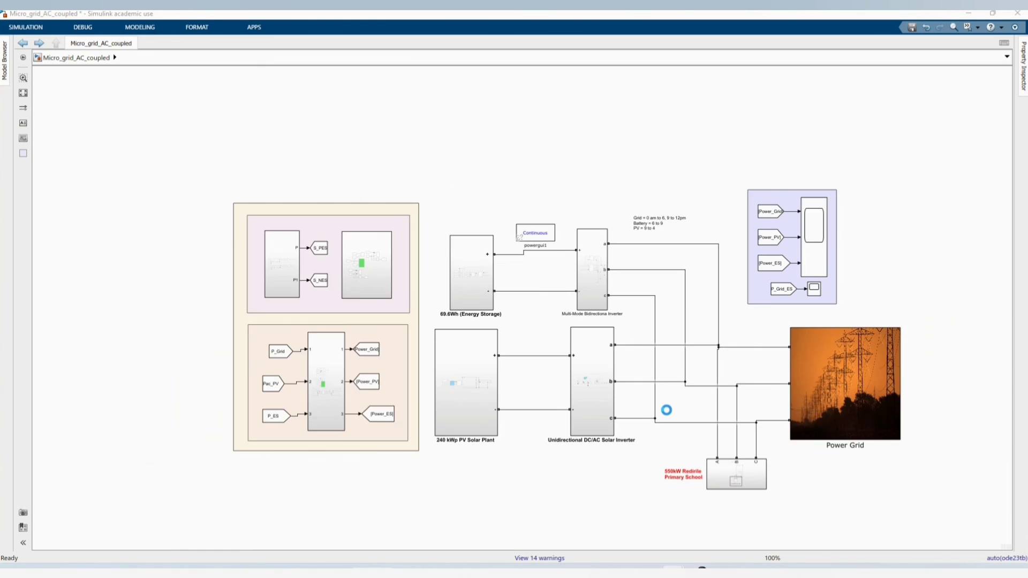
click(852, 223)
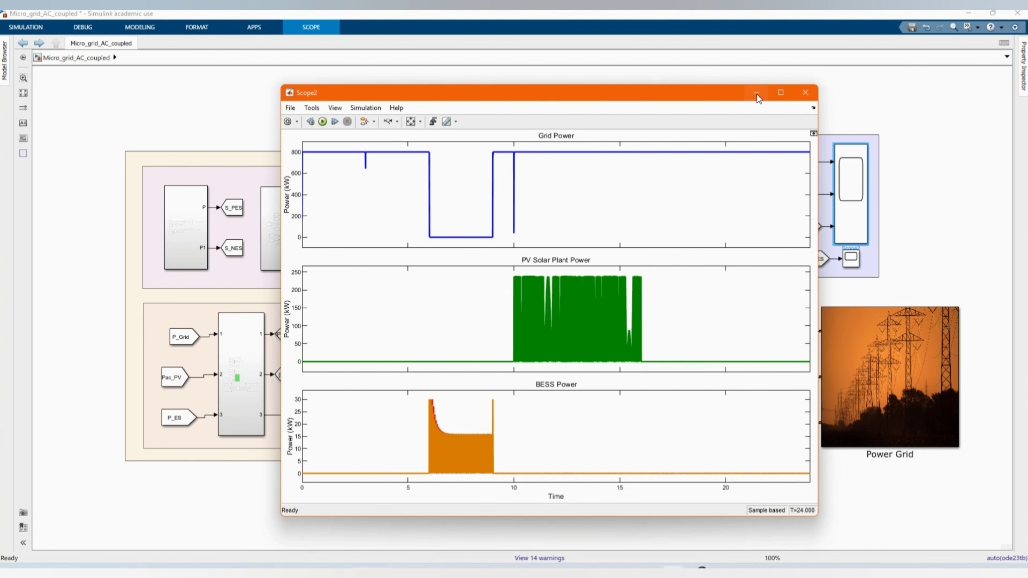
click(758, 97)
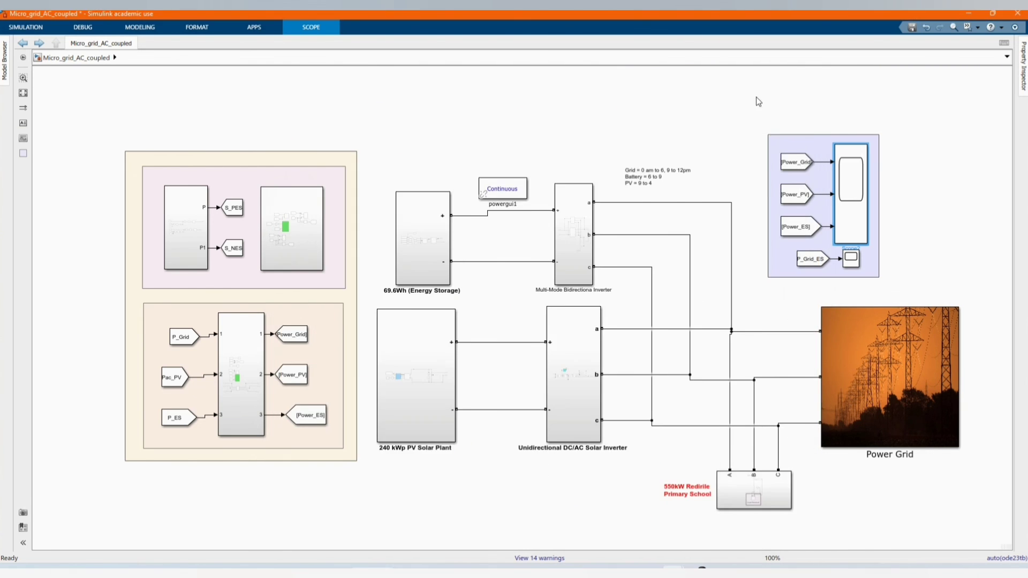
click(851, 260)
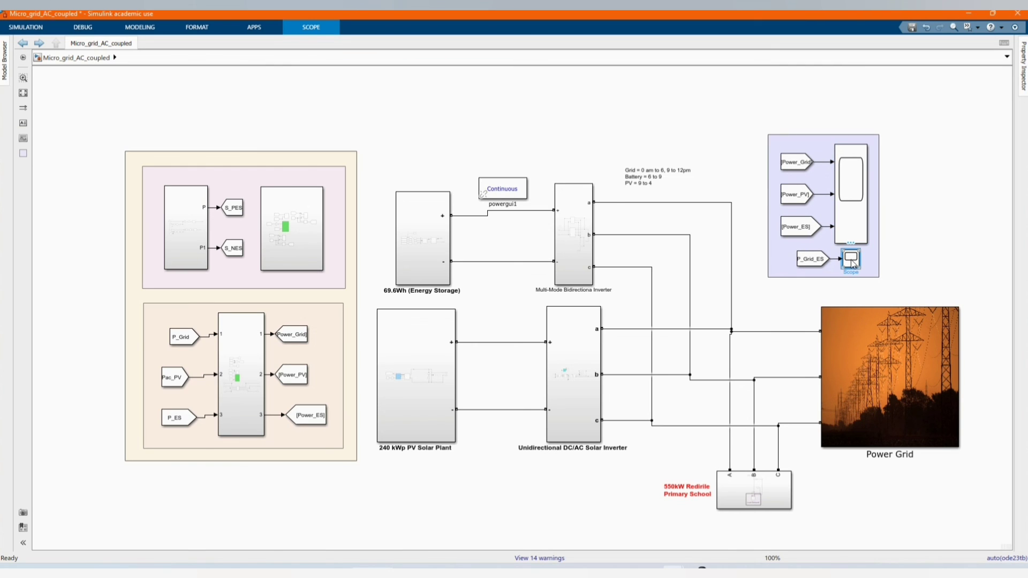
double_click(851, 260)
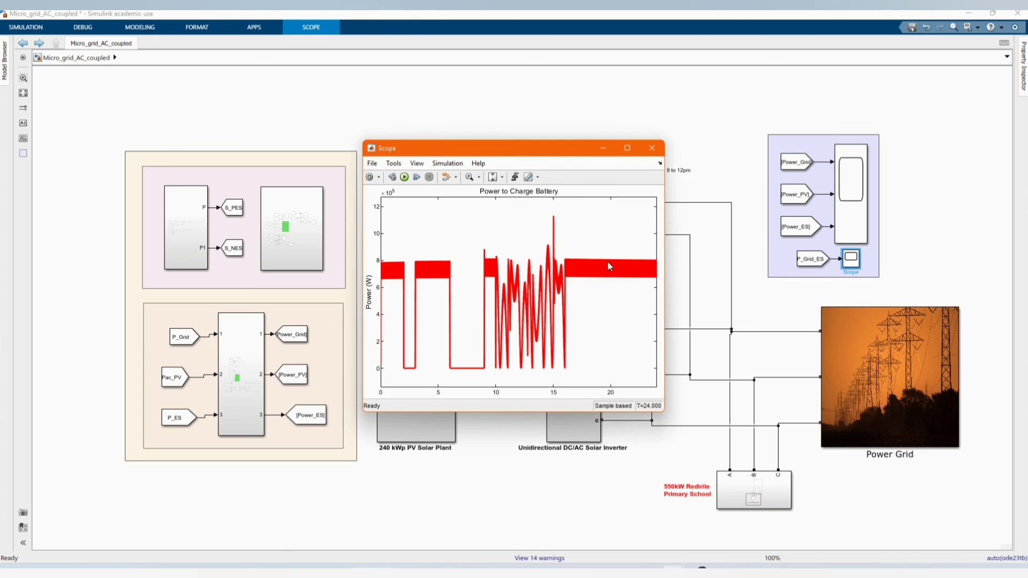
click(502, 178)
click(496, 206)
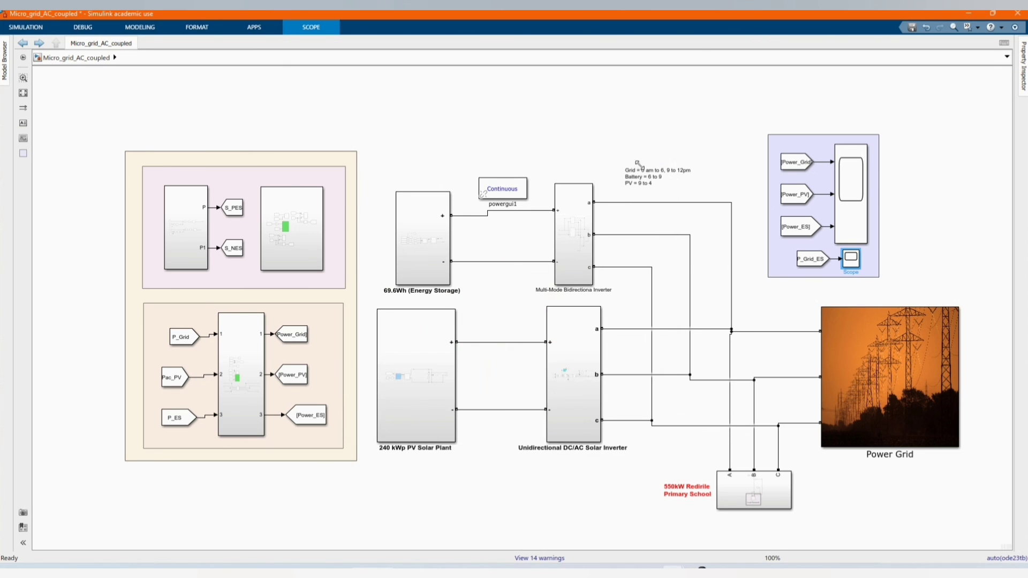
click(596, 438)
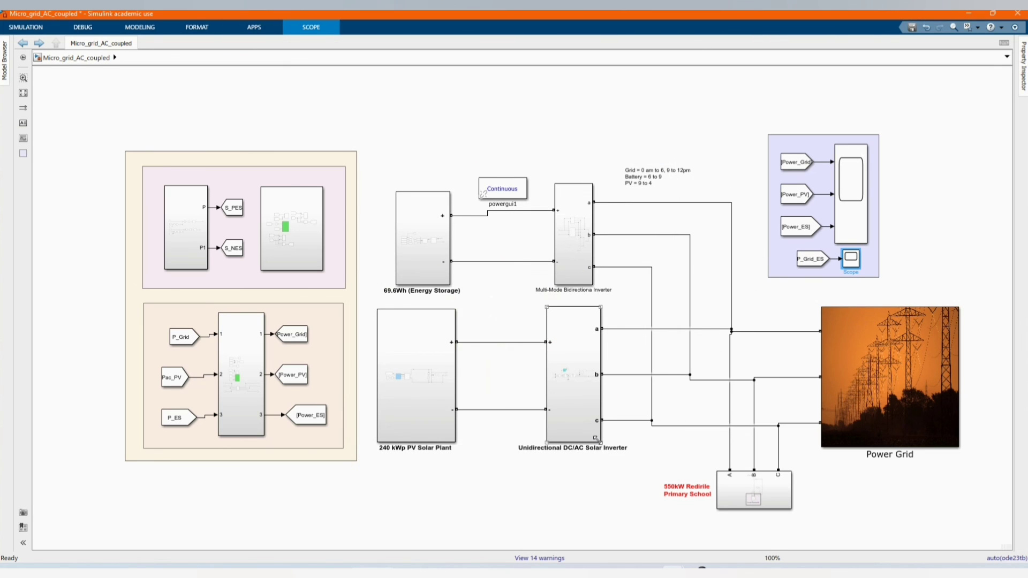